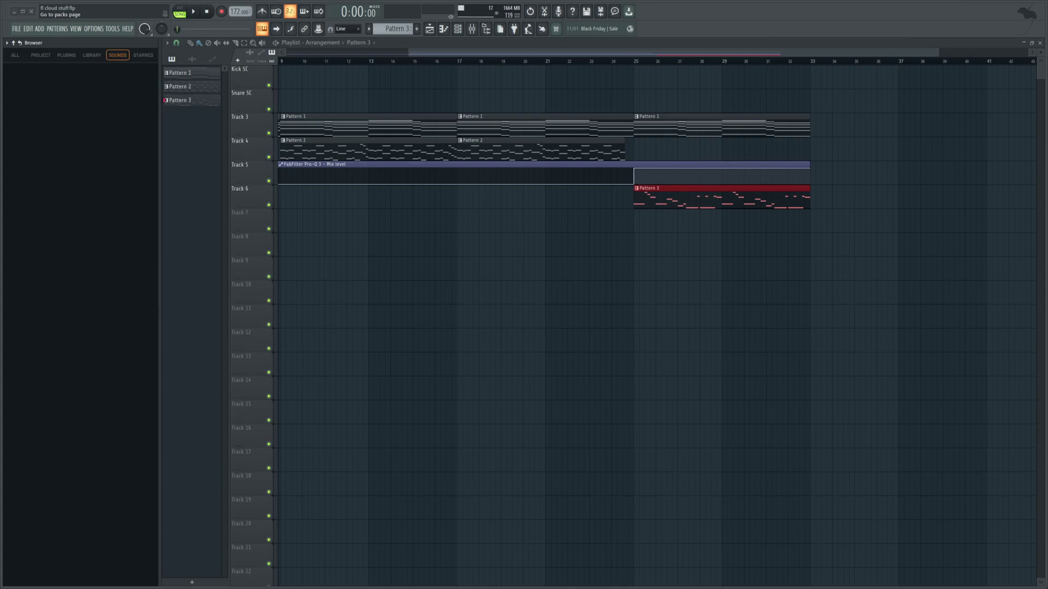
Step: Play the arrangement from bar 8 to review it
drag(420, 53, 378, 62)
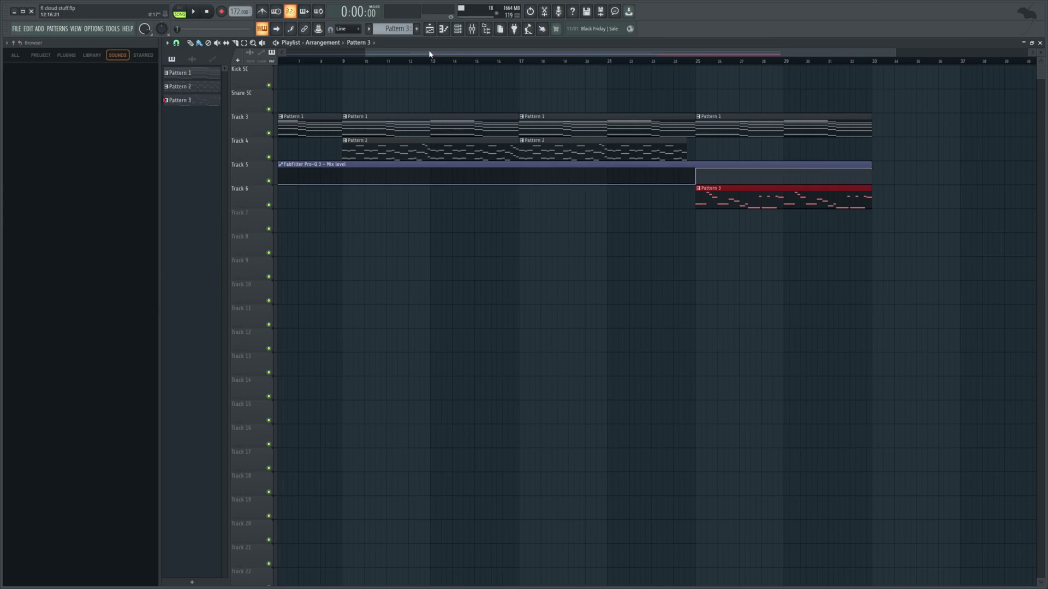
mouse_move(429, 54)
mouse_down()
mouse_move(398, 56)
mouse_move(408, 56)
mouse_up()
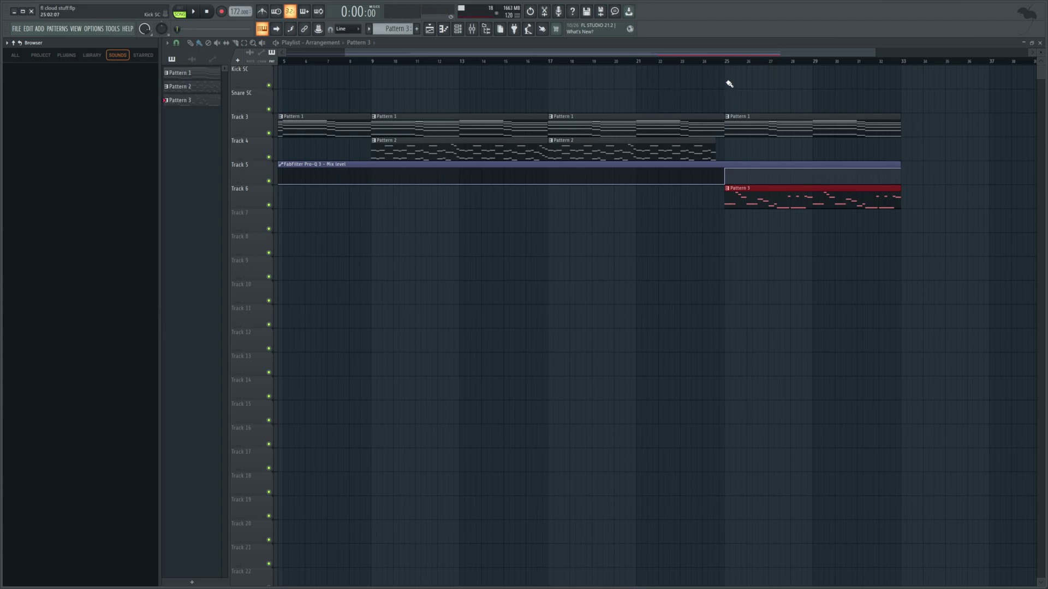
drag(714, 61, 363, 102)
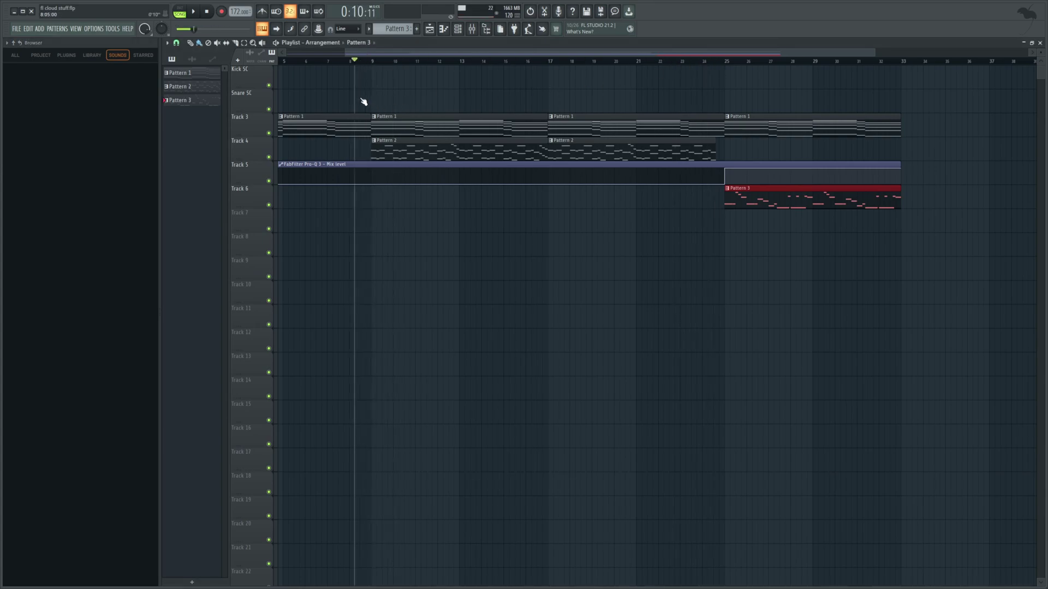
scroll(394, 50, left, 1)
key(space)
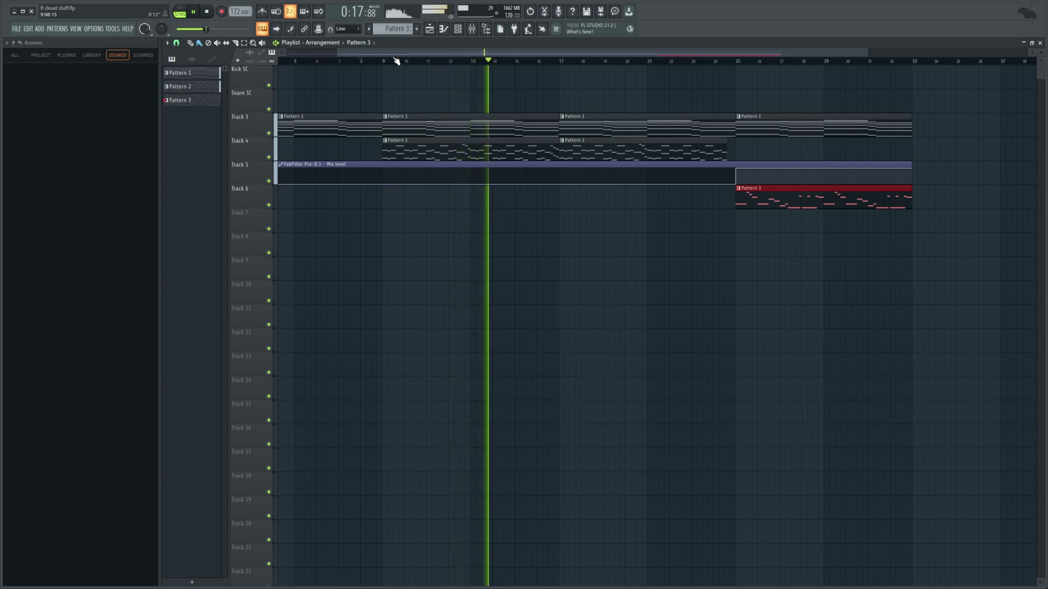
key(space)
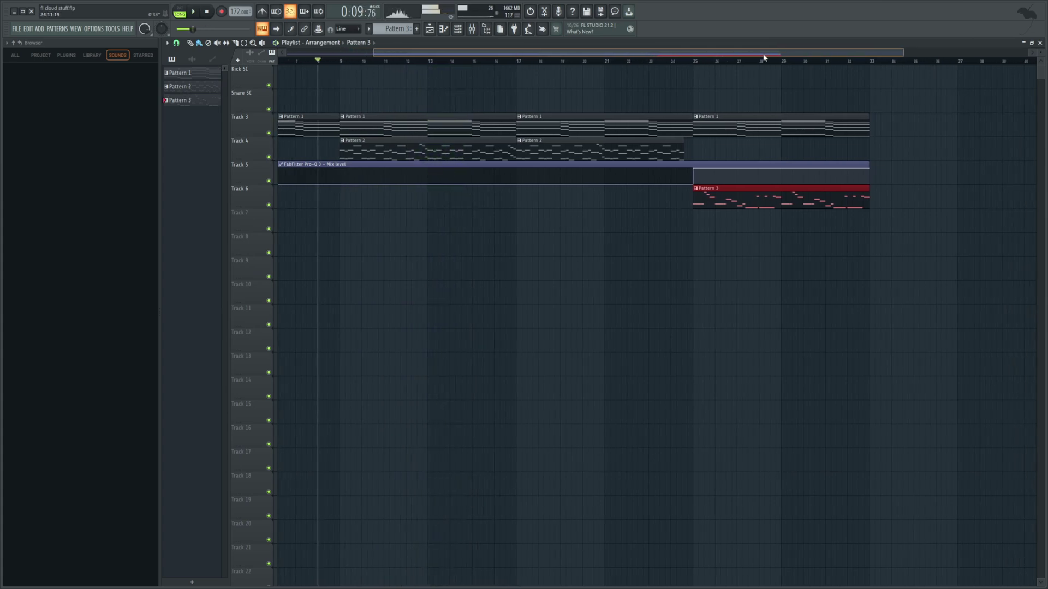
Step: Audition the section just before bar 25 and leave the song position at bar 25
click(649, 63)
key(space)
click(648, 63)
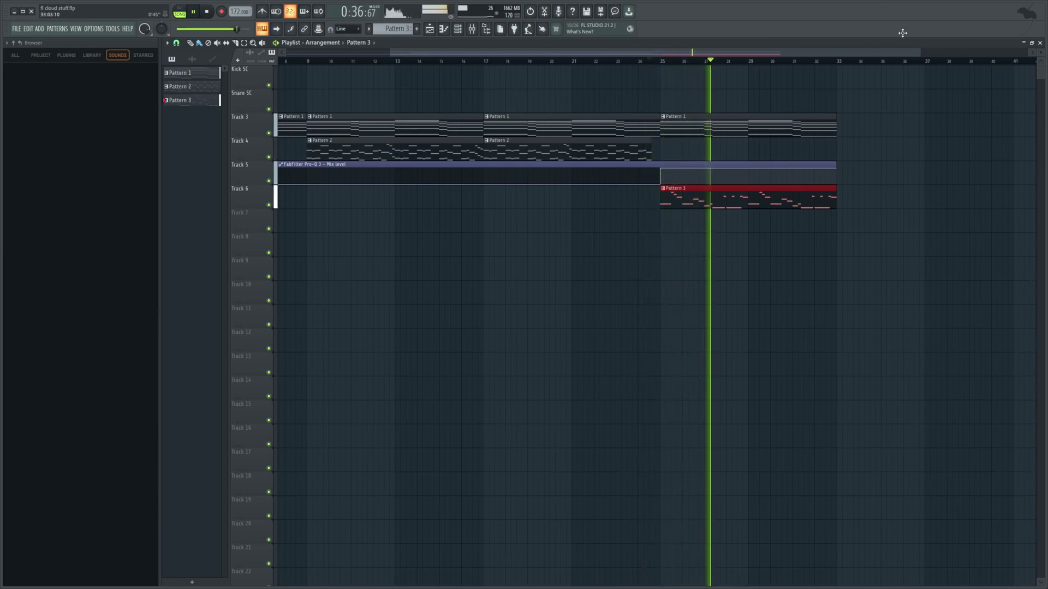
key(space)
drag(923, 52, 854, 52)
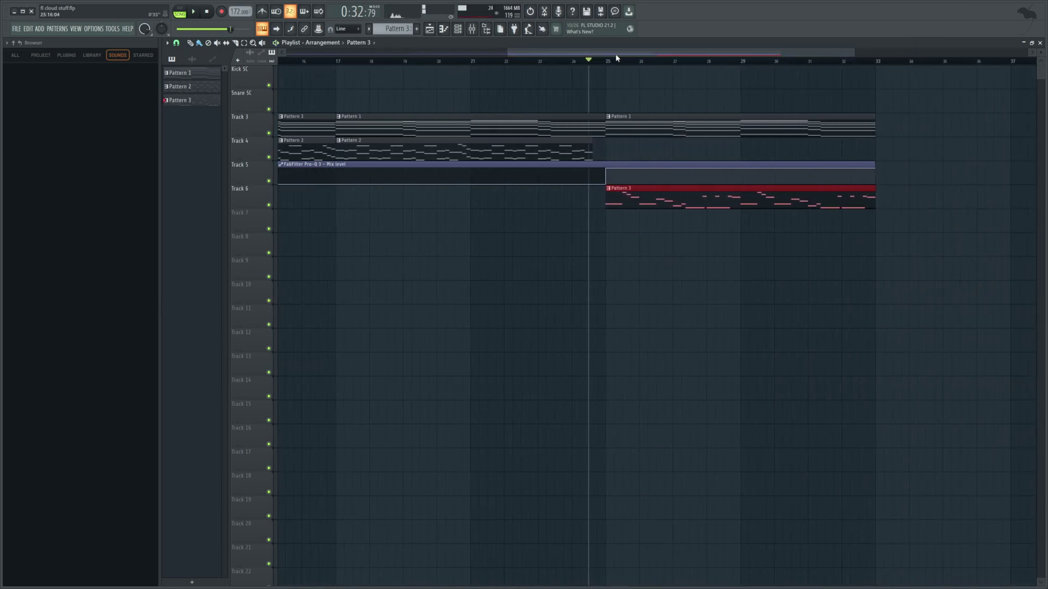
click(607, 62)
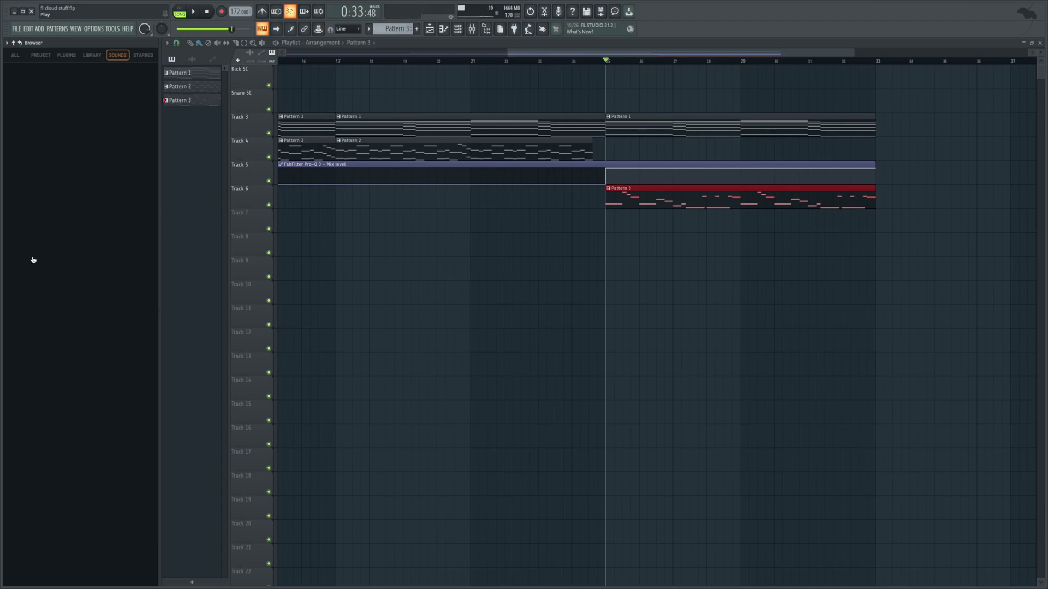
Step: Place the WALC_Kick_01 kick sample on Track 7 at bar 25
drag(32, 259, 126, 281)
drag(91, 283, 605, 218)
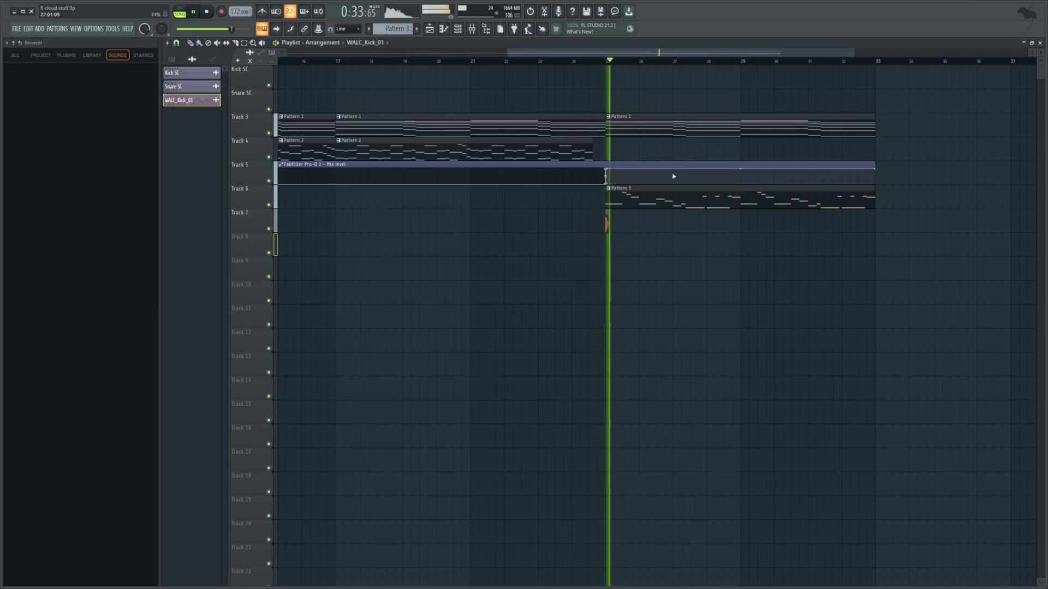
drag(854, 54, 758, 55)
drag(638, 54, 686, 50)
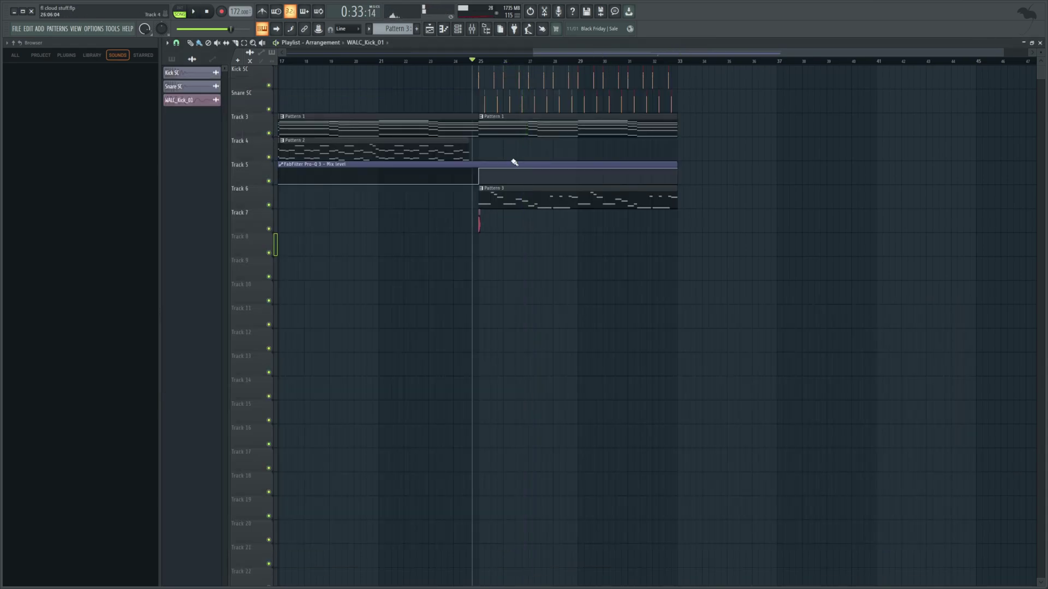
Step: Copy the bar-25 kick clip and paste it to get two, then four kick hits
drag(522, 251, 495, 232)
drag(1006, 54, 696, 63)
click(583, 61)
key(ctrl+v)
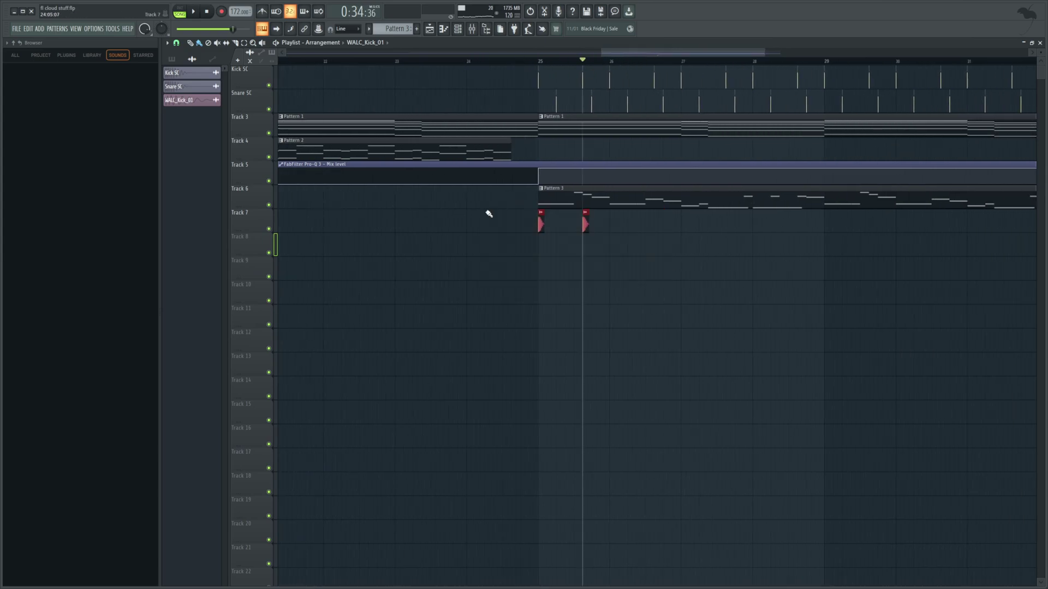
click(611, 61)
key(ctrl+v)
Step: Keep doubling the selected kicks to eight, then sixteen clips reaching bar 32
drag(775, 304, 512, 210)
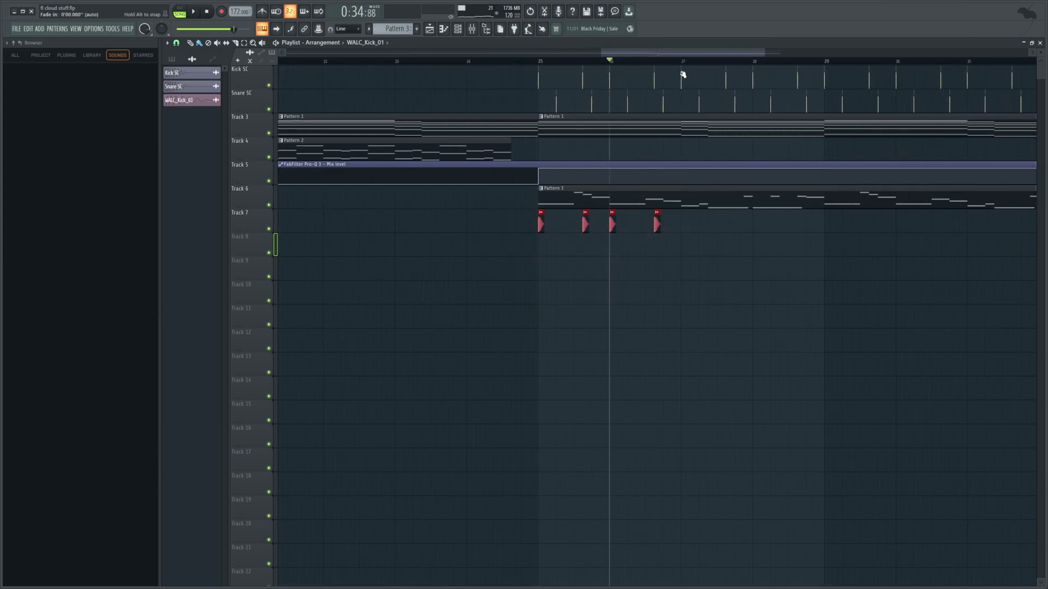
click(682, 61)
key(ctrl+v)
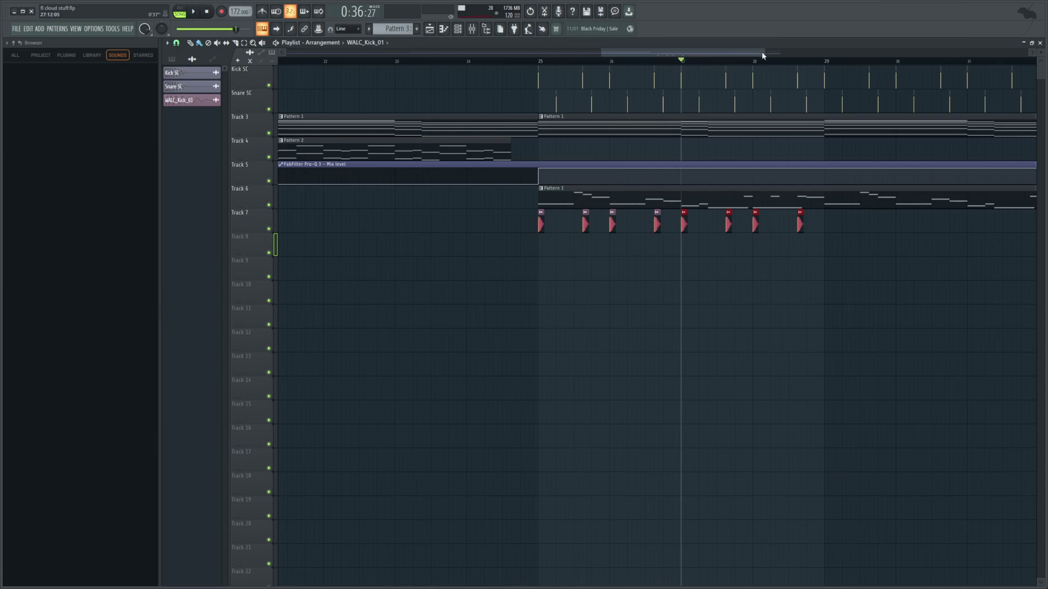
drag(764, 52, 830, 74)
drag(798, 330, 417, 208)
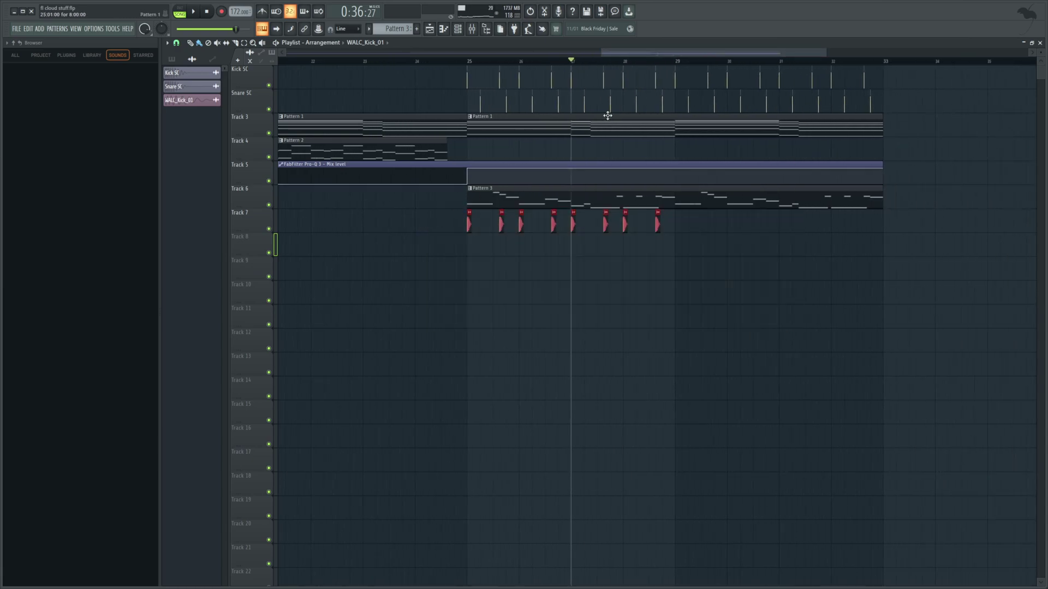
click(684, 64)
key(ctrl+c)
key(ctrl+v)
Step: Play back from bar 25 to hear the repeating kicks
click(466, 61)
key(space)
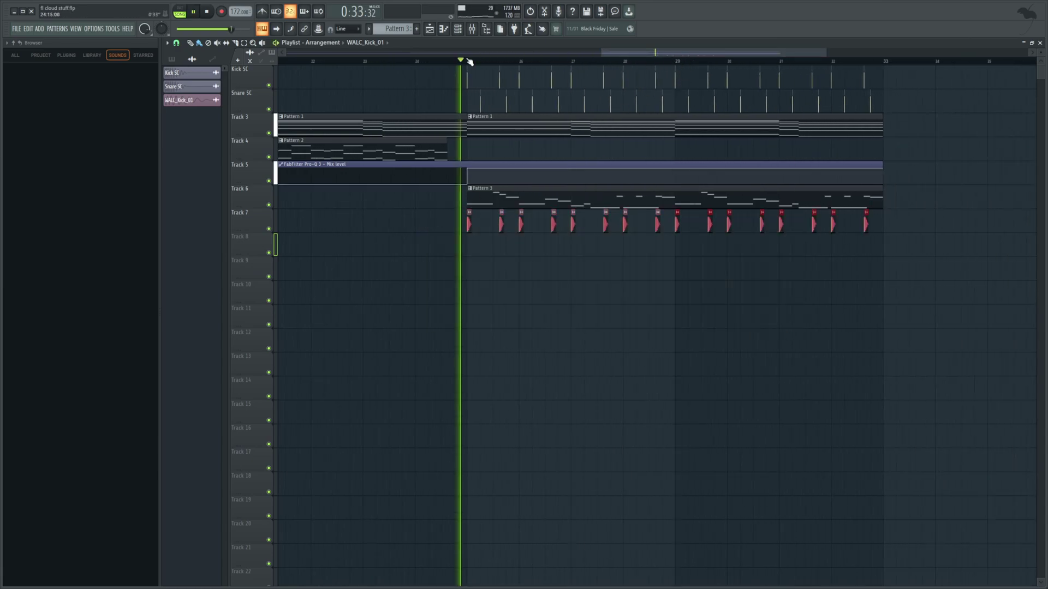
key(space)
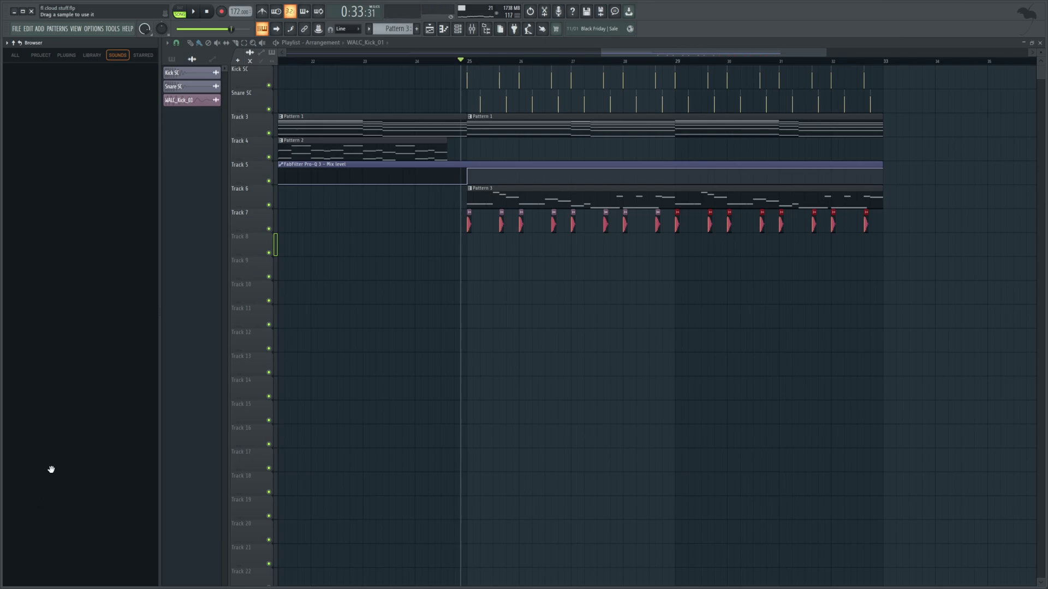
Step: Audition several samples from the sound library
click(35, 473)
click(35, 515)
click(35, 478)
Step: Put JSG2_Snare_Bounce on Track 8 at bar 25, paint three more clips, and play
drag(115, 212, 484, 244)
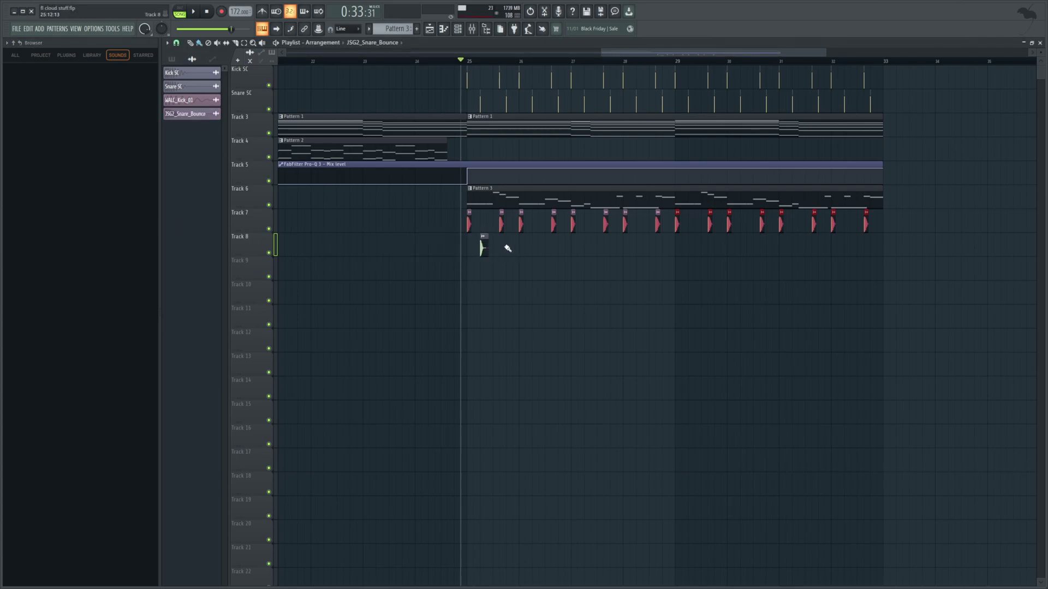
click(509, 245)
click(535, 246)
click(561, 246)
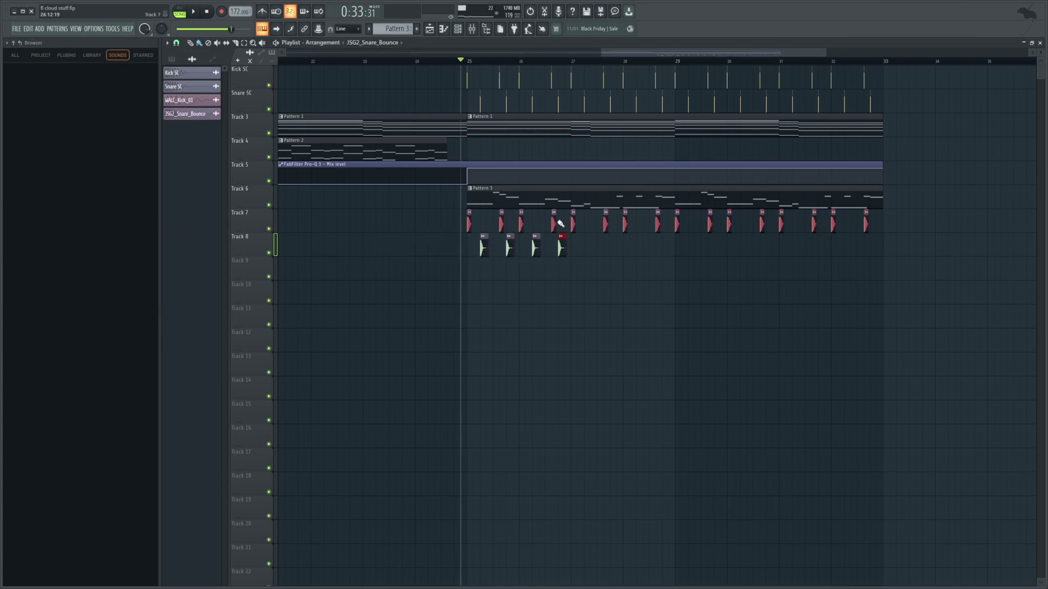
key(space)
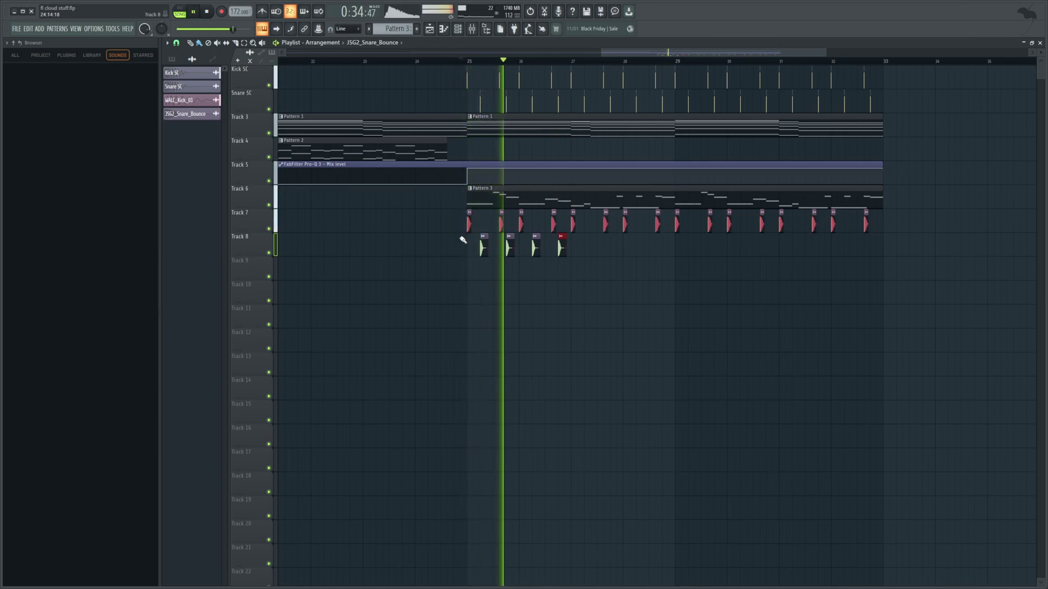
Step: Stop playback and zoom the playlist in horizontally
key(space)
drag(824, 52, 749, 52)
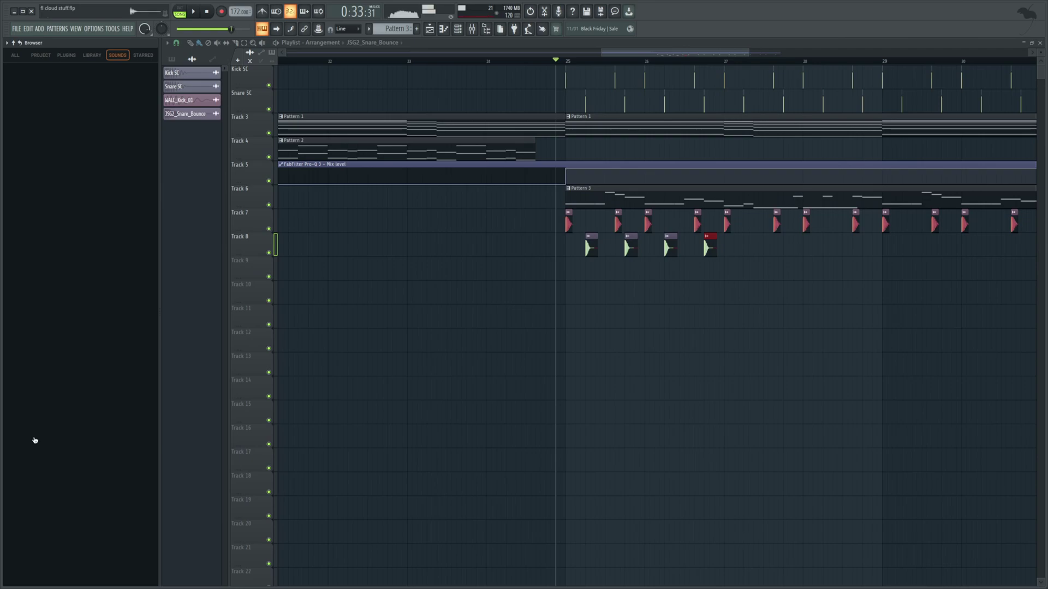
Step: Fade out the snare sample's tail fully, then swap Track 8's snares to JSG2_Snare_Trap
key(space)
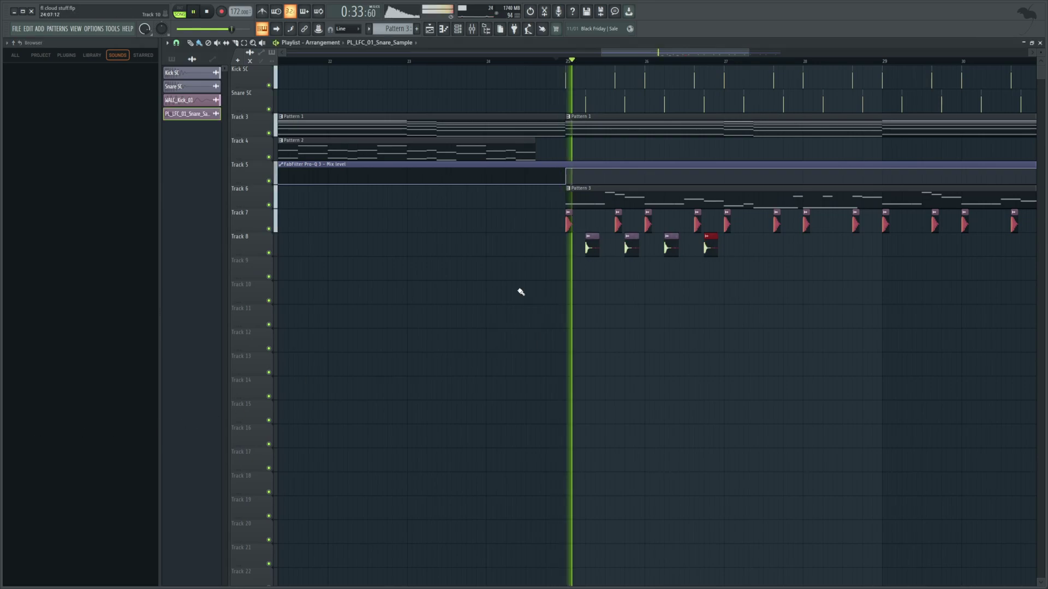
double_click(710, 249)
key(space)
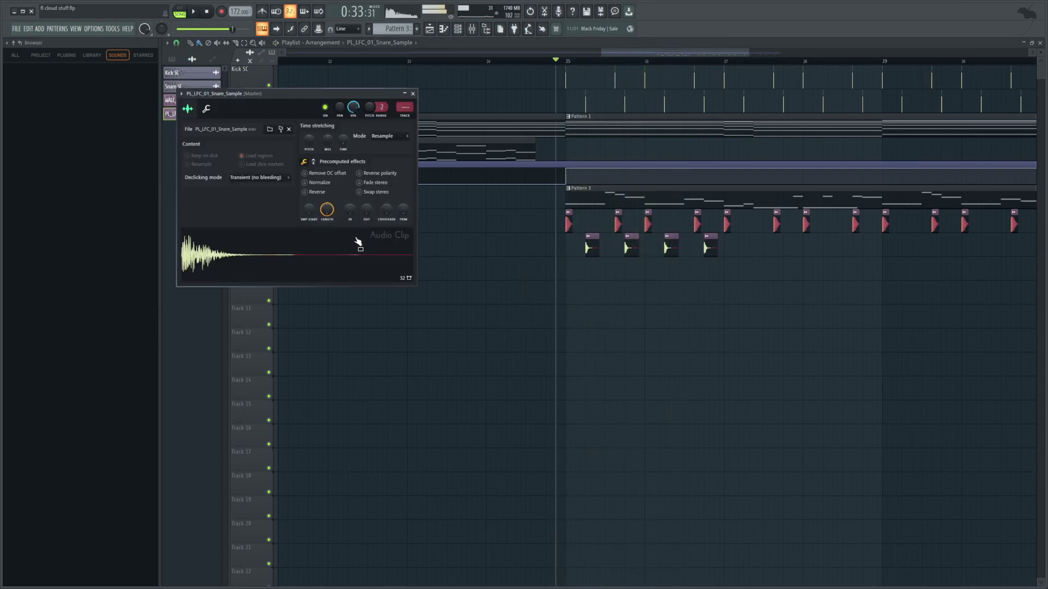
drag(358, 241, 186, 242)
key(space)
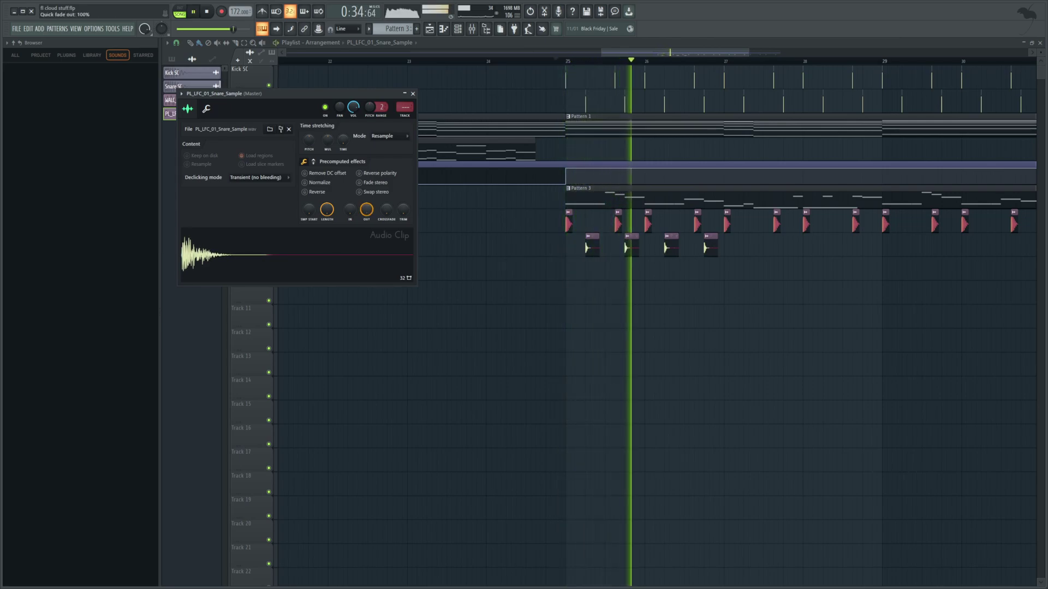
key(space)
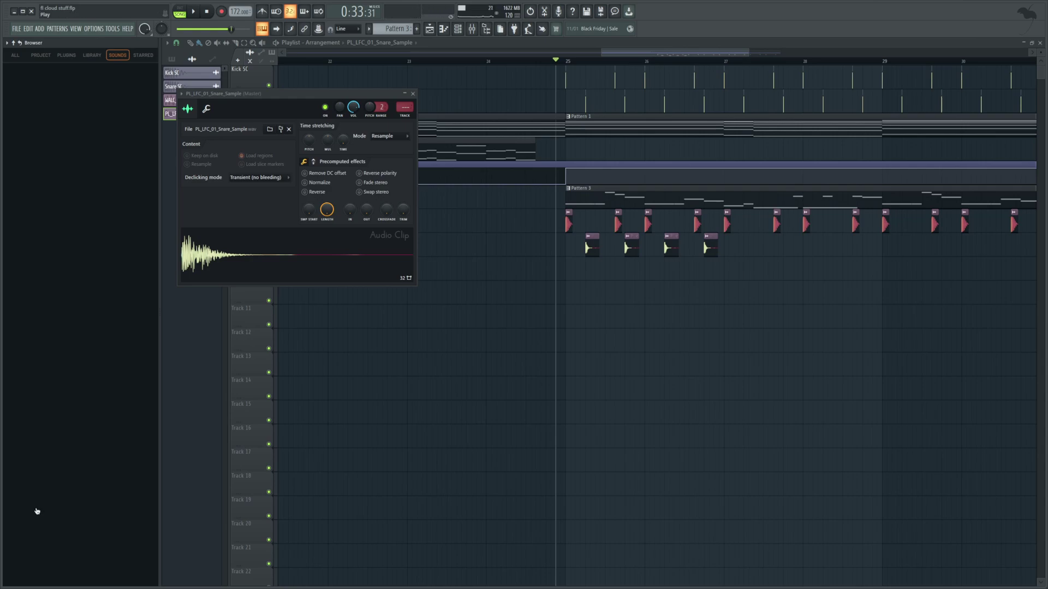
drag(37, 509, 587, 248)
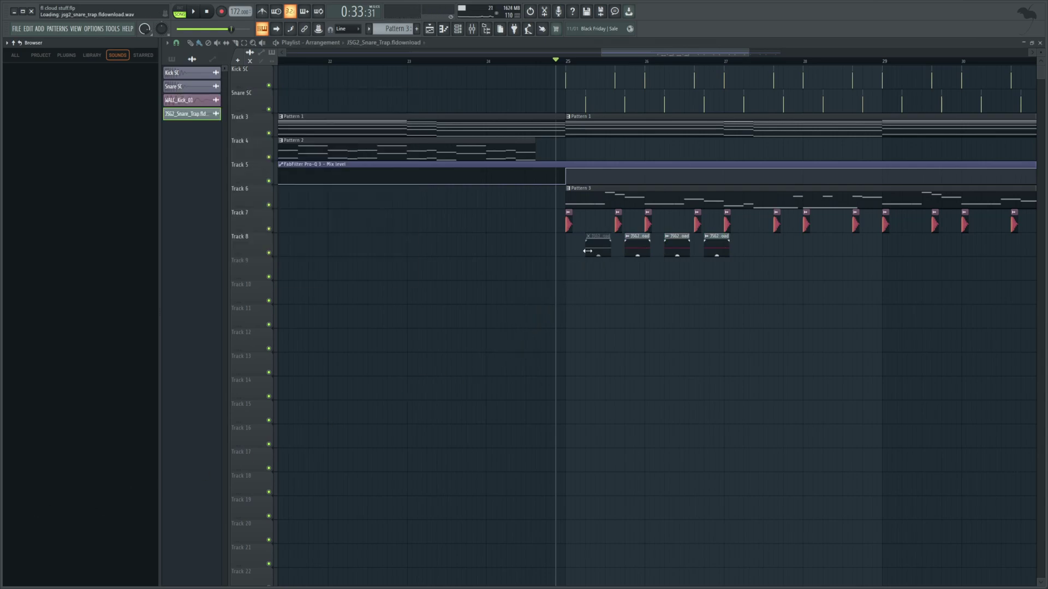
Step: Play the new snare and check its clip settings and the browser folders
click(193, 11)
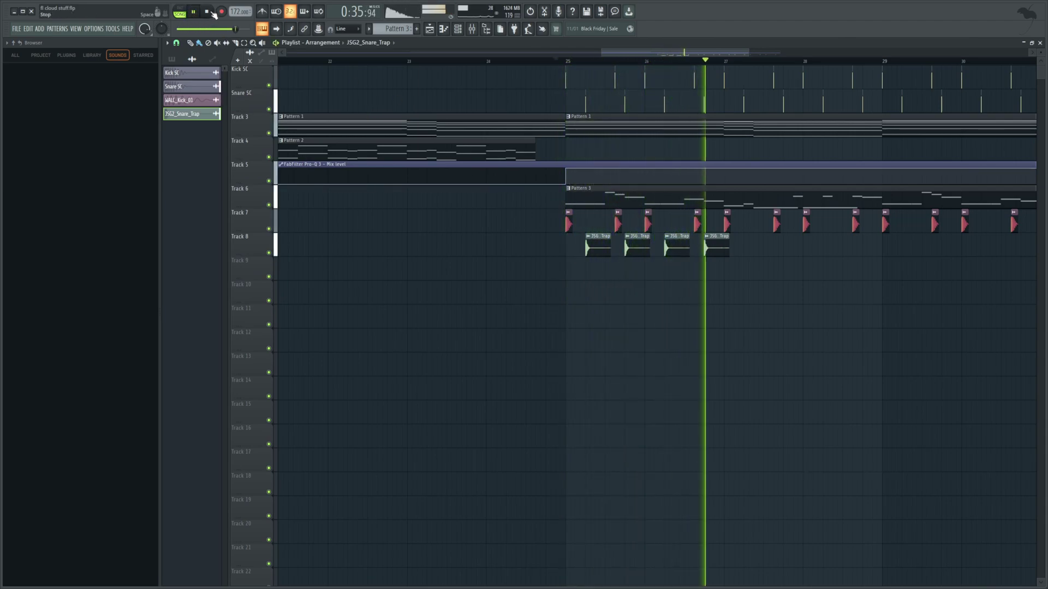
click(213, 12)
double_click(721, 247)
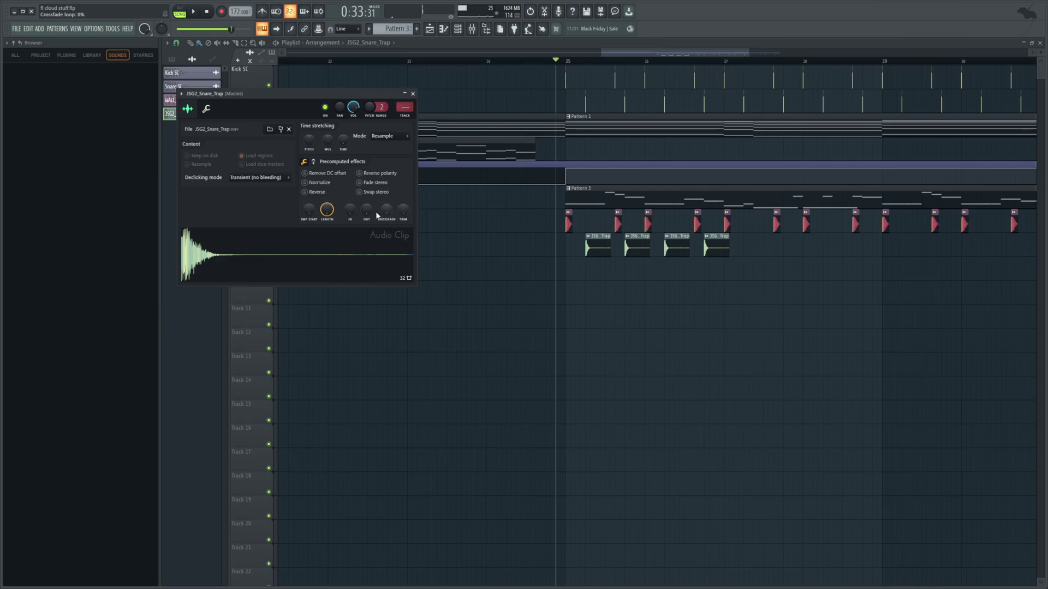
click(23, 57)
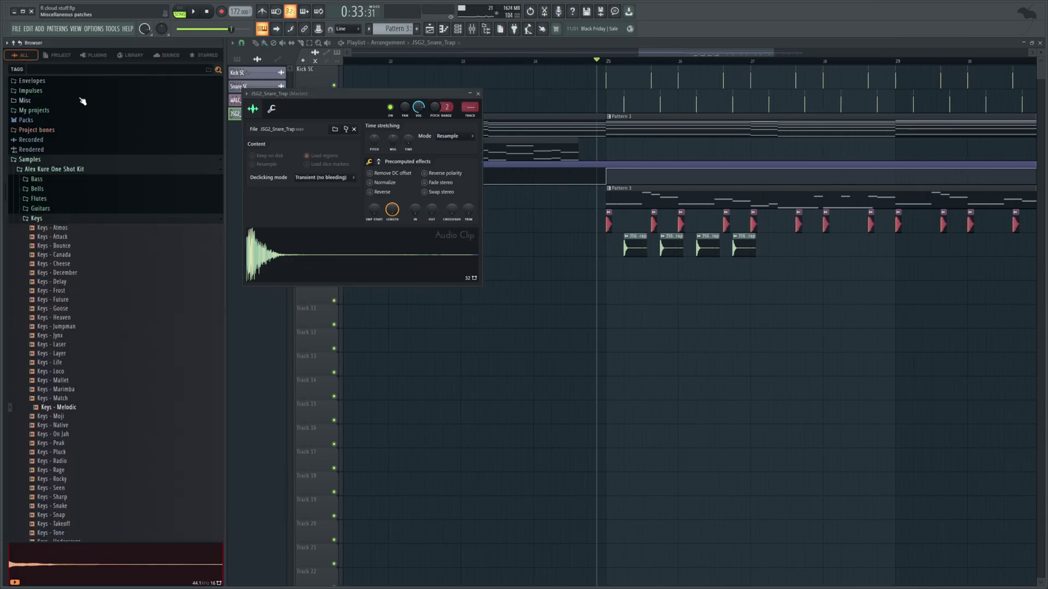
click(169, 56)
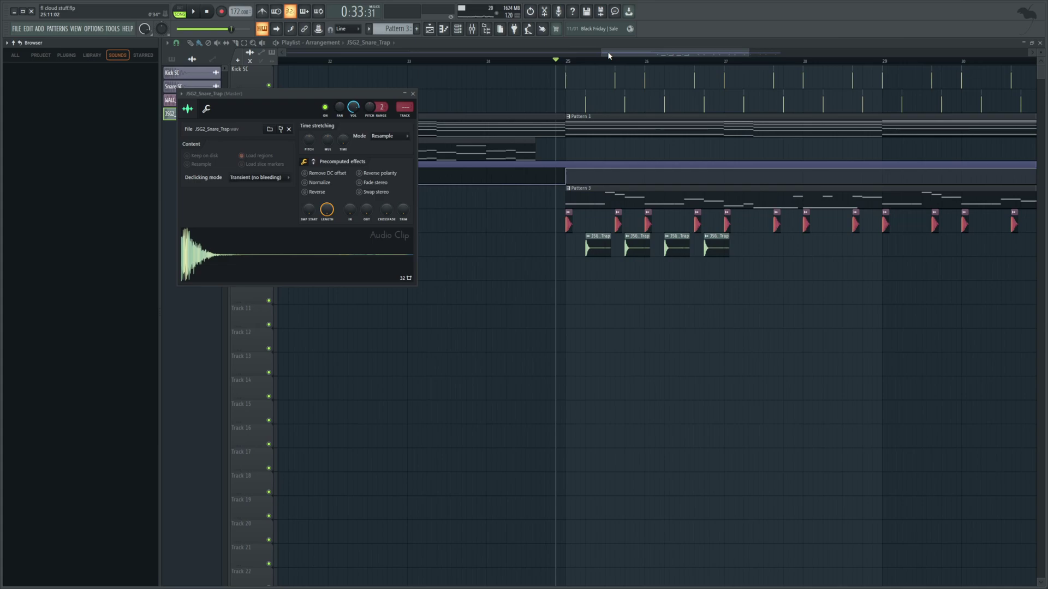
Step: Zoom the playlist out, select the four Track 8 snares, and move to bar 27
drag(607, 51, 615, 51)
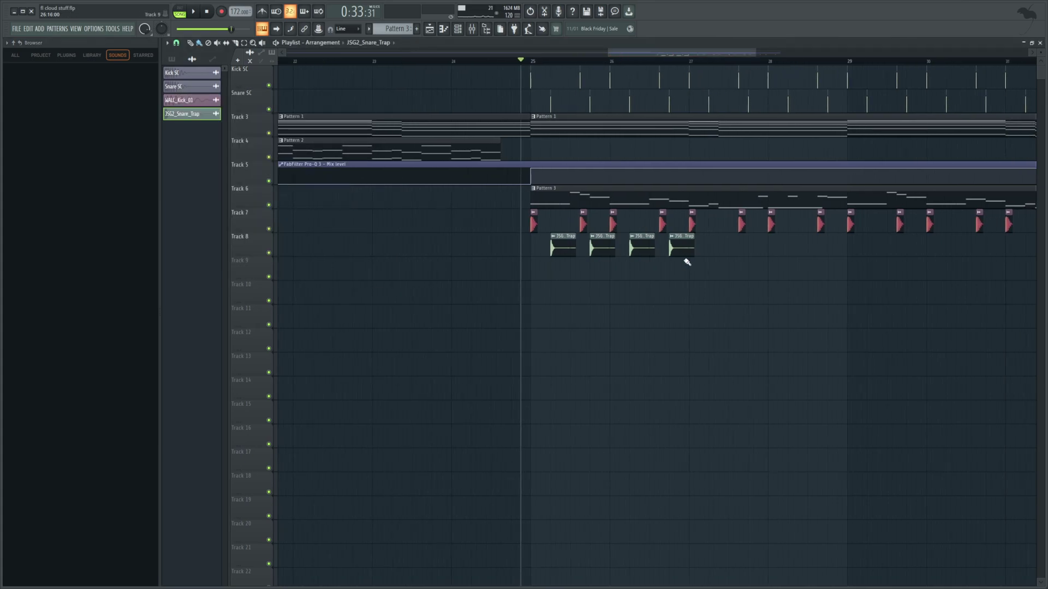
drag(756, 52, 843, 53)
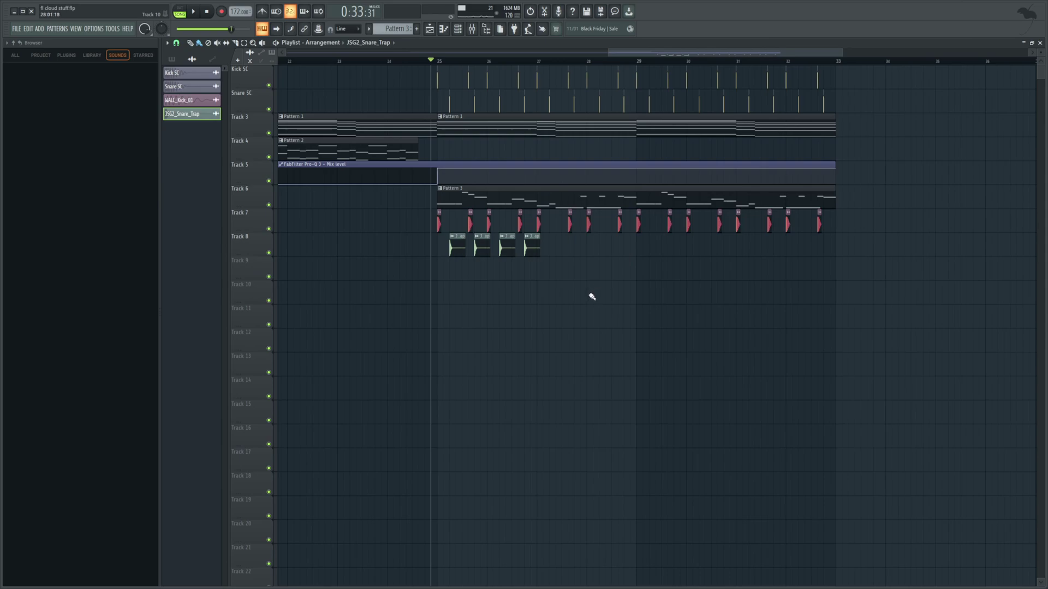
drag(588, 303, 448, 233)
drag(556, 61, 550, 68)
Step: Duplicate the four snares and add Top Loop 2_172 on Track 9 from bar 25
key(ctrl+b)
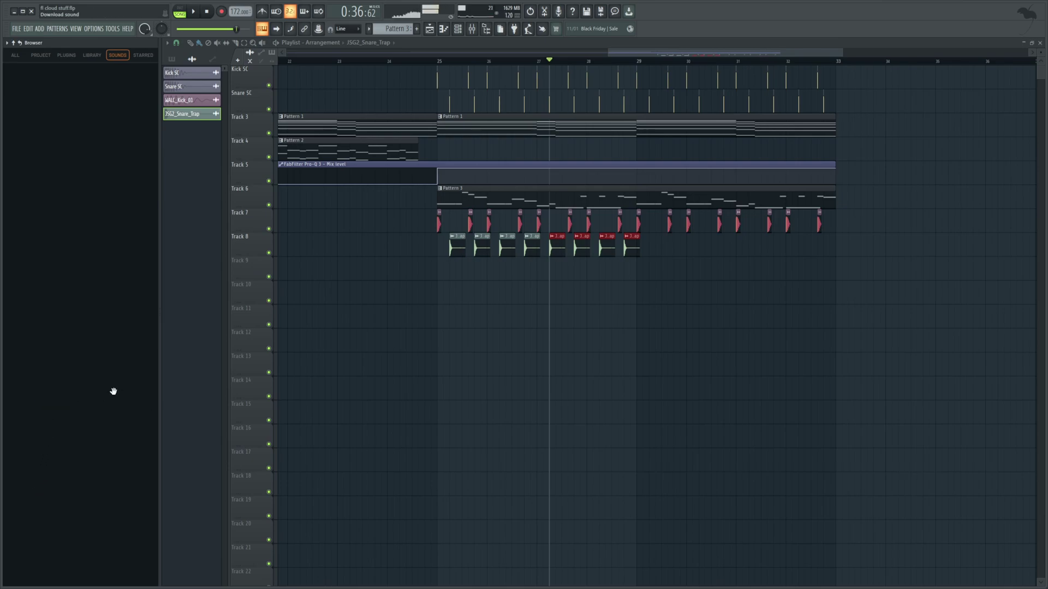
drag(111, 395, 438, 278)
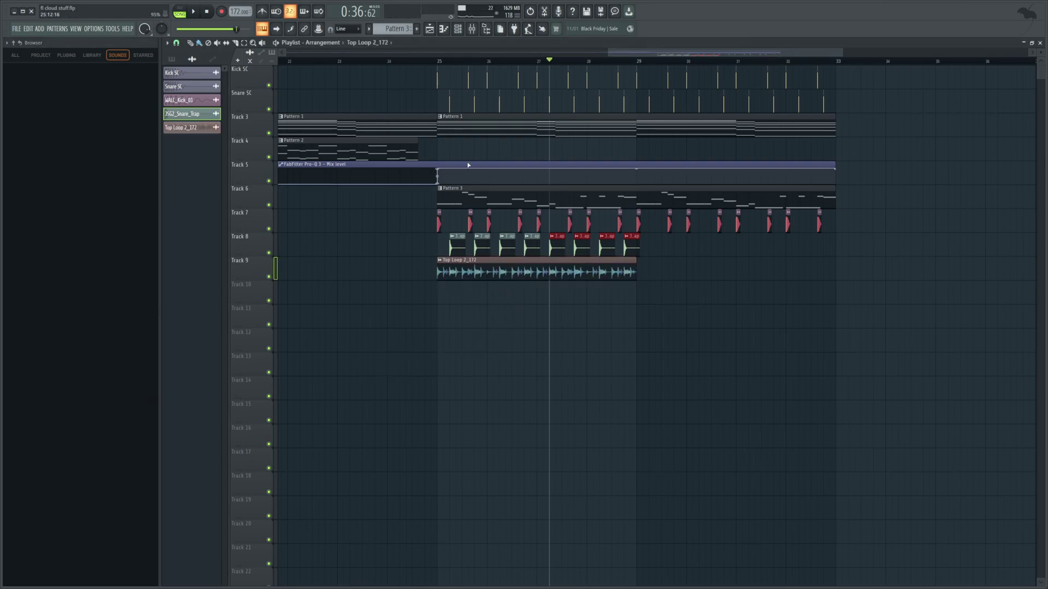
drag(431, 60, 435, 78)
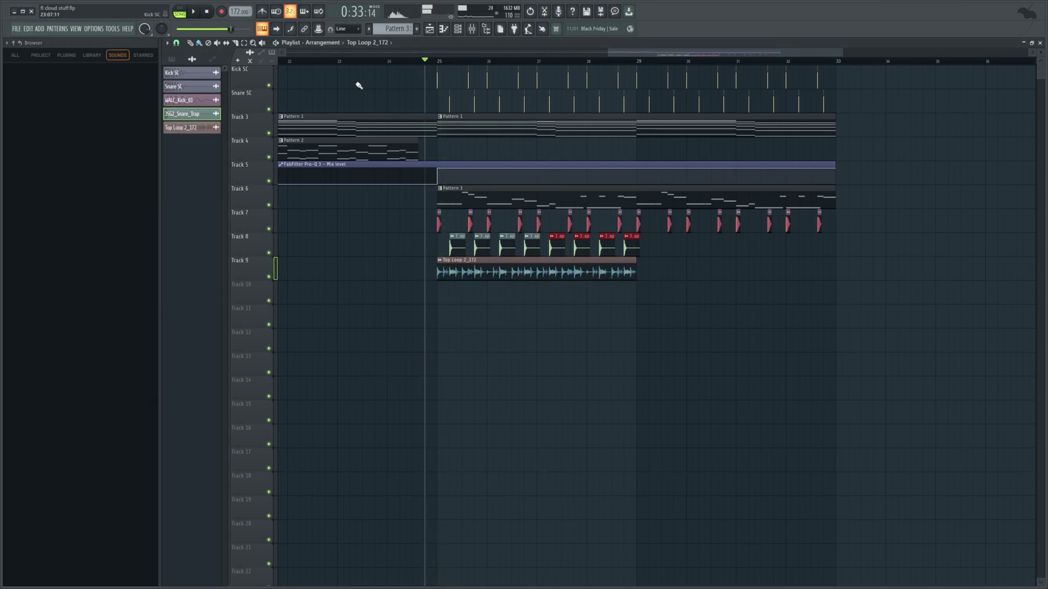
key(space)
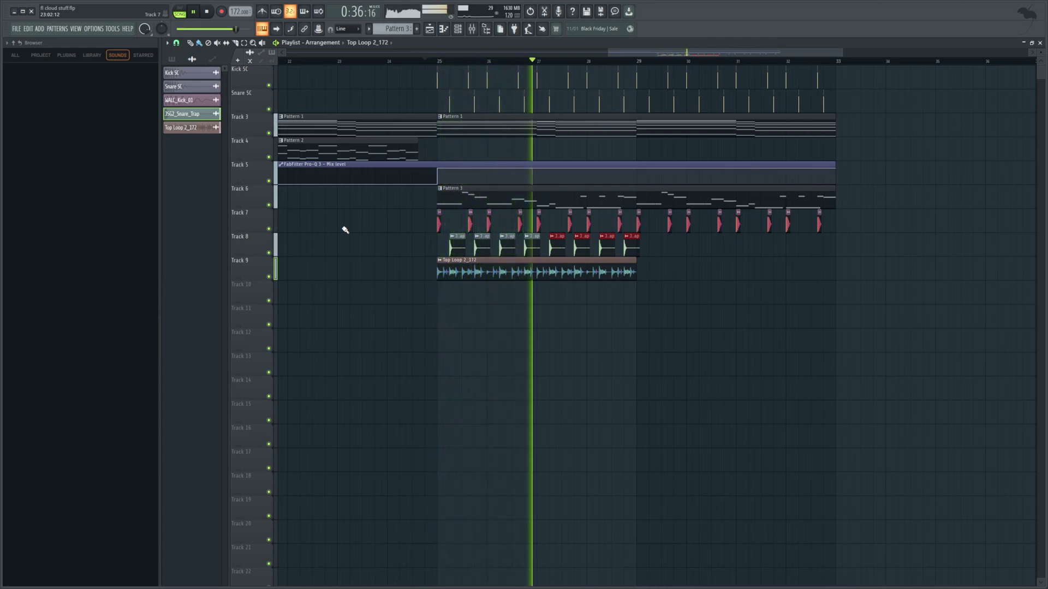
key(space)
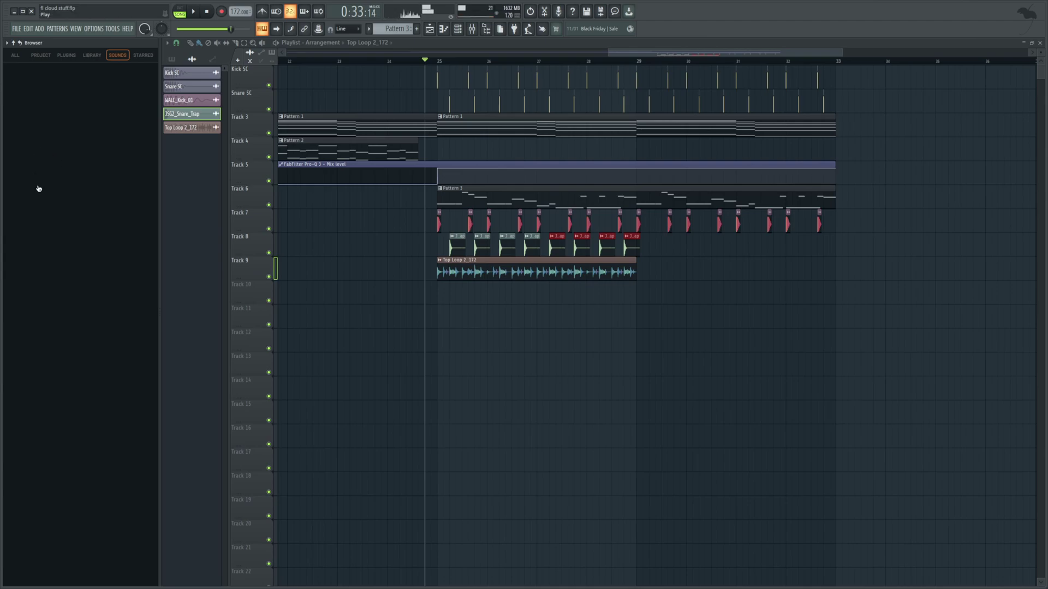
key(ctrl+s)
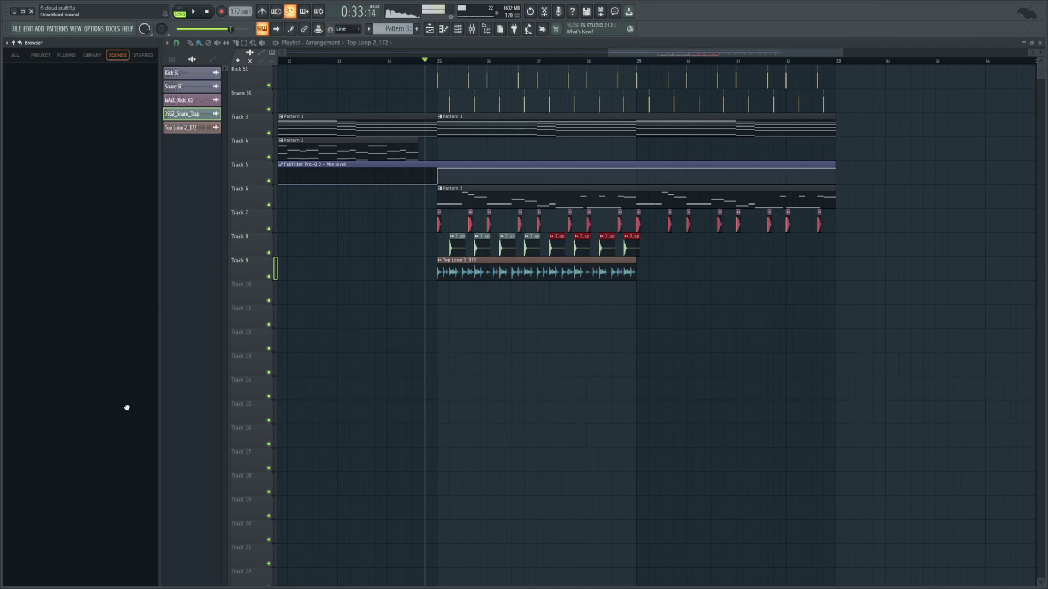
Step: Swap Track 9's Top Loop for the 9th_Wonder drum break and route it to insert 8
drag(127, 407, 438, 302)
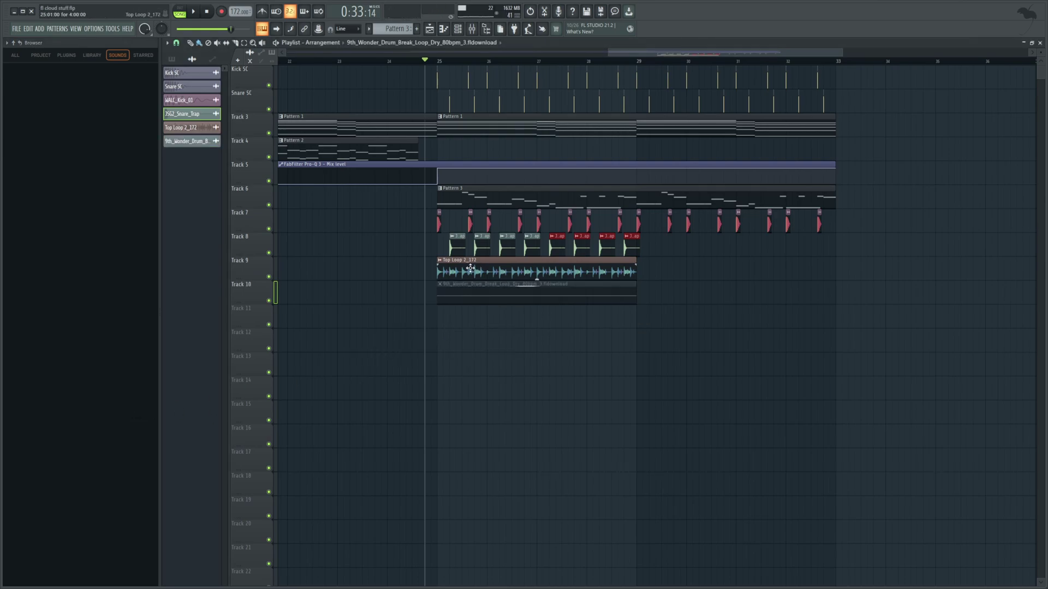
right_click(471, 268)
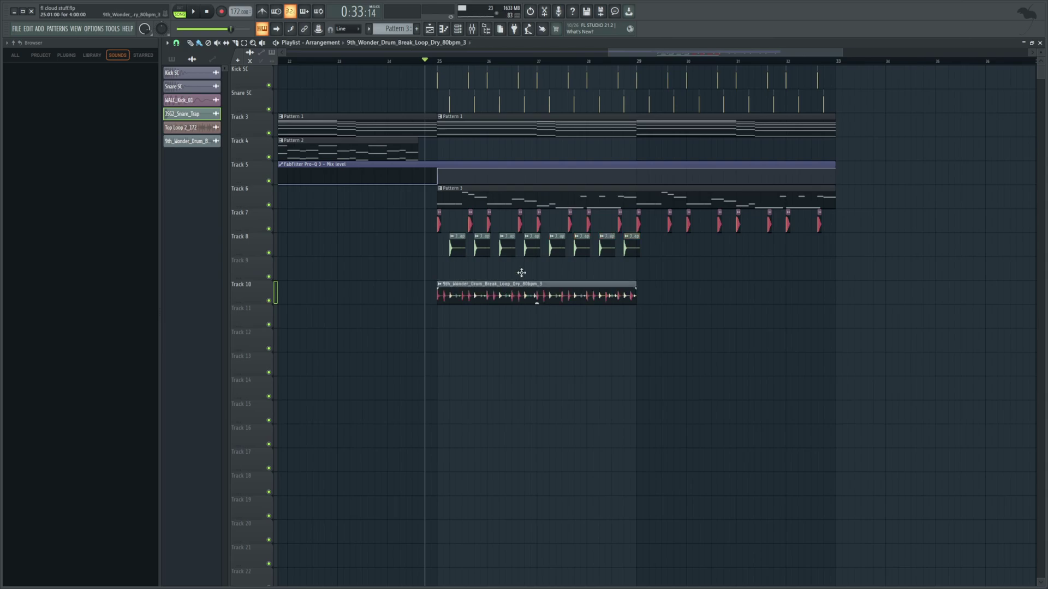
drag(521, 273, 516, 268)
key(space)
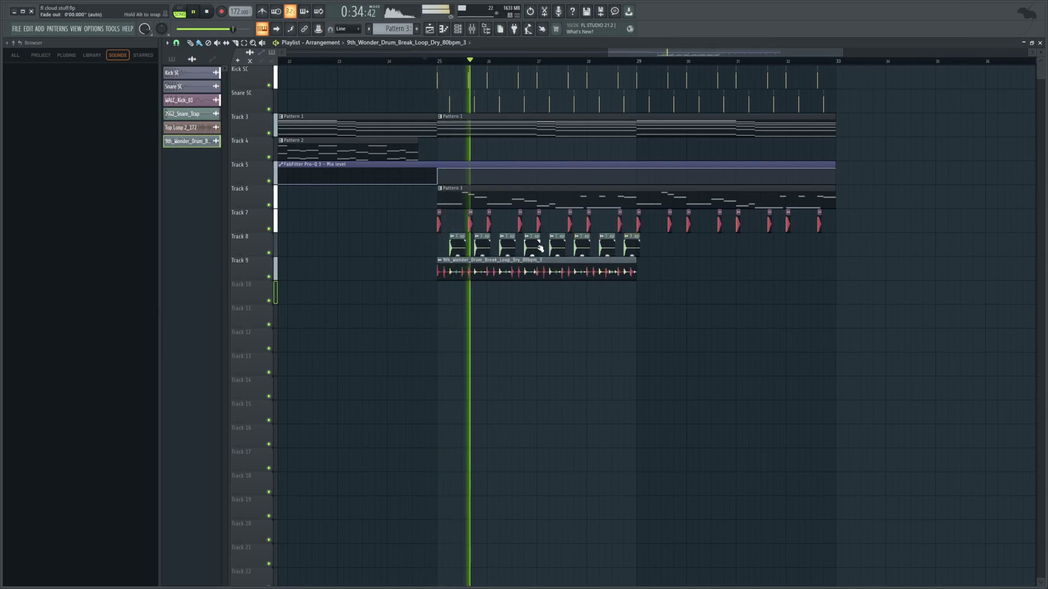
double_click(536, 272)
click(458, 28)
key(space)
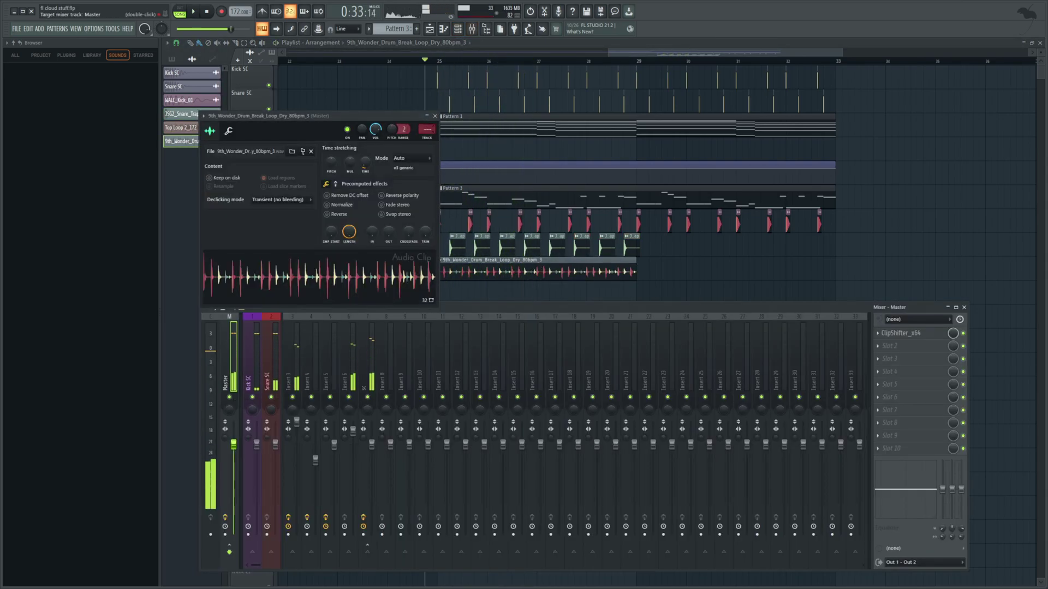
click(390, 378)
key(ctrl+l)
key(space)
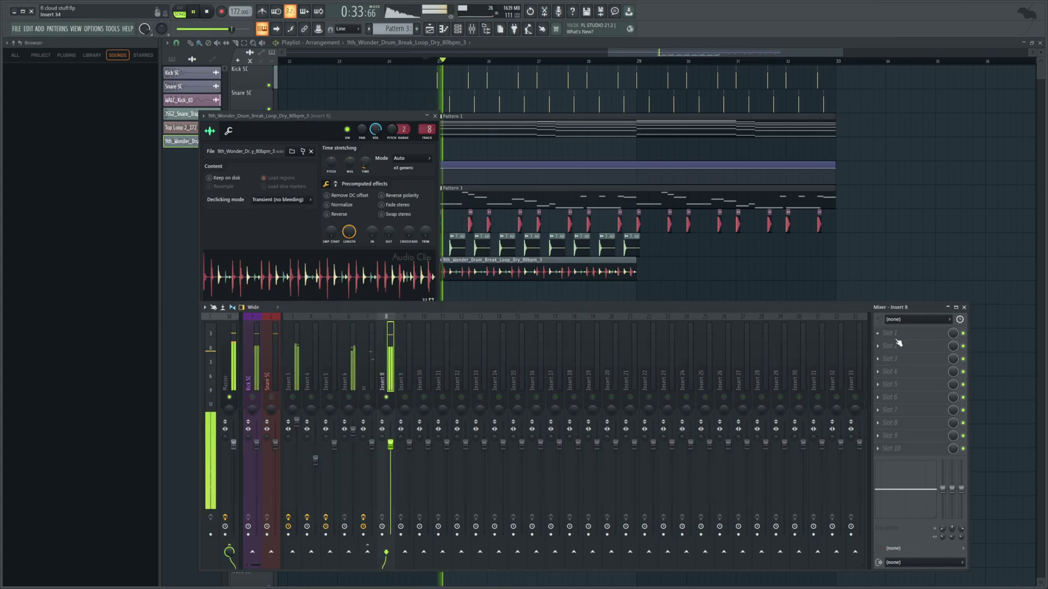
Step: Load Pro-Q 3 on insert 8 with a low cut raised to several hundred Hz
click(900, 346)
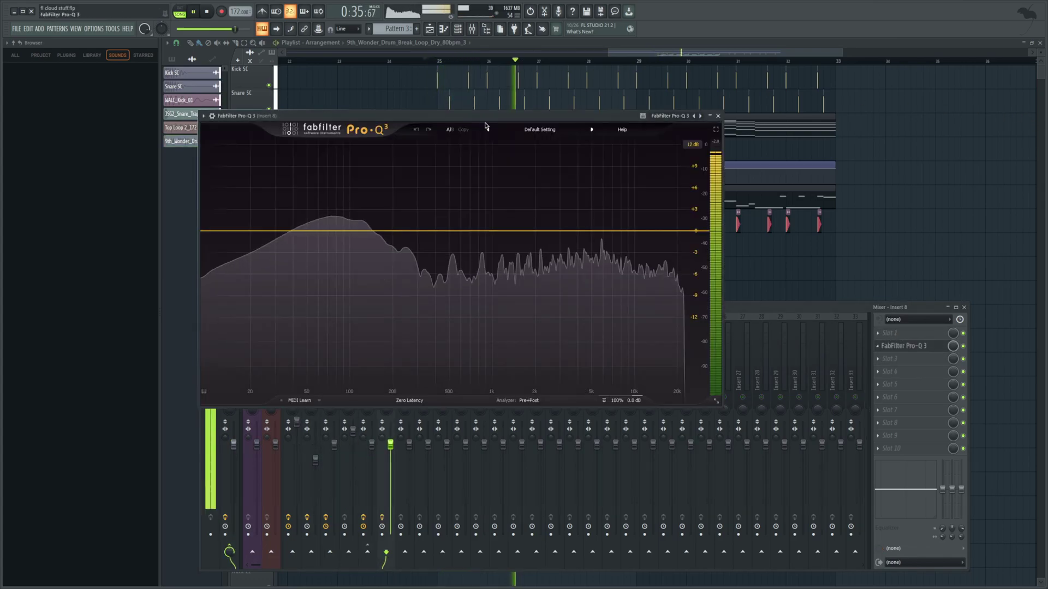
click(304, 234)
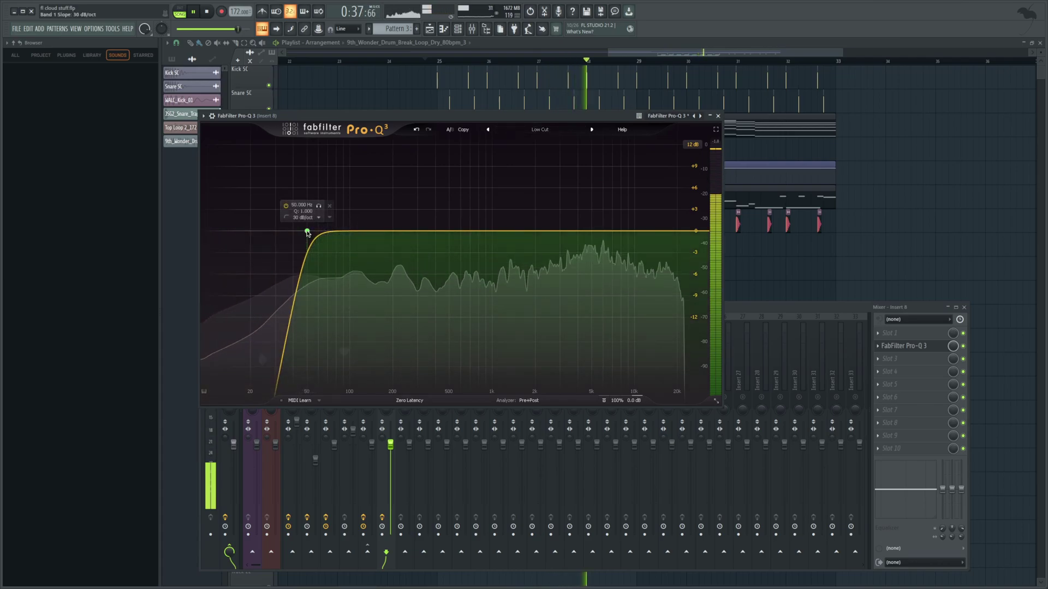
drag(302, 232, 459, 244)
click(751, 310)
key(space)
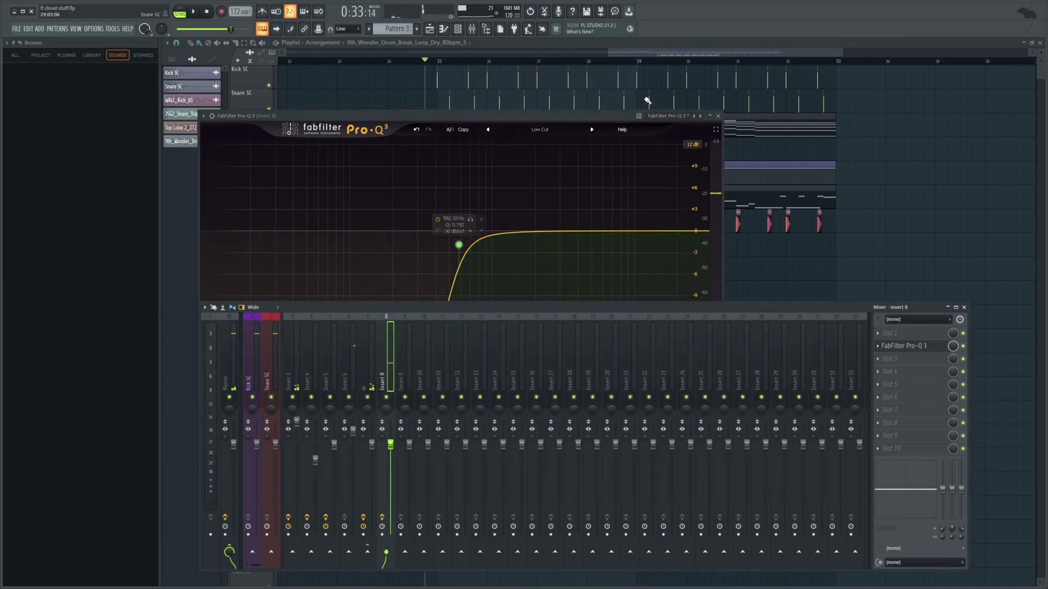
key(F12)
key(space)
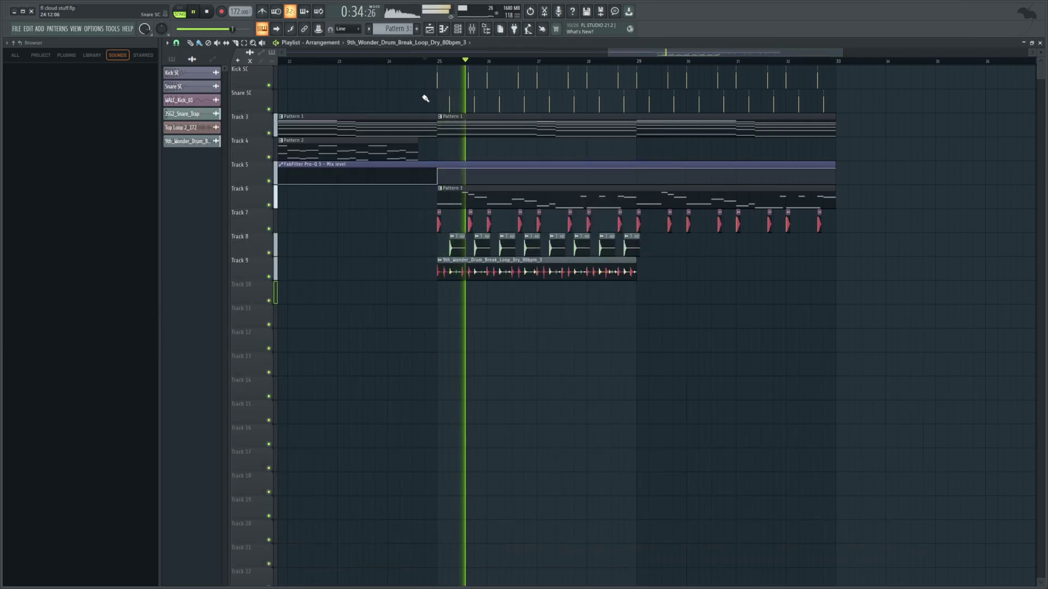
Step: Copy the drum break to bar 29 on Track 9 and duplicate the snares further along Track 8
mouse_move(824, 53)
mouse_down()
mouse_move(736, 53)
mouse_move(968, 53)
mouse_move(677, 53)
mouse_move(836, 63)
mouse_up()
click(855, 269)
key(space)
click(539, 245)
right_click(539, 246)
key(ctrl+b)
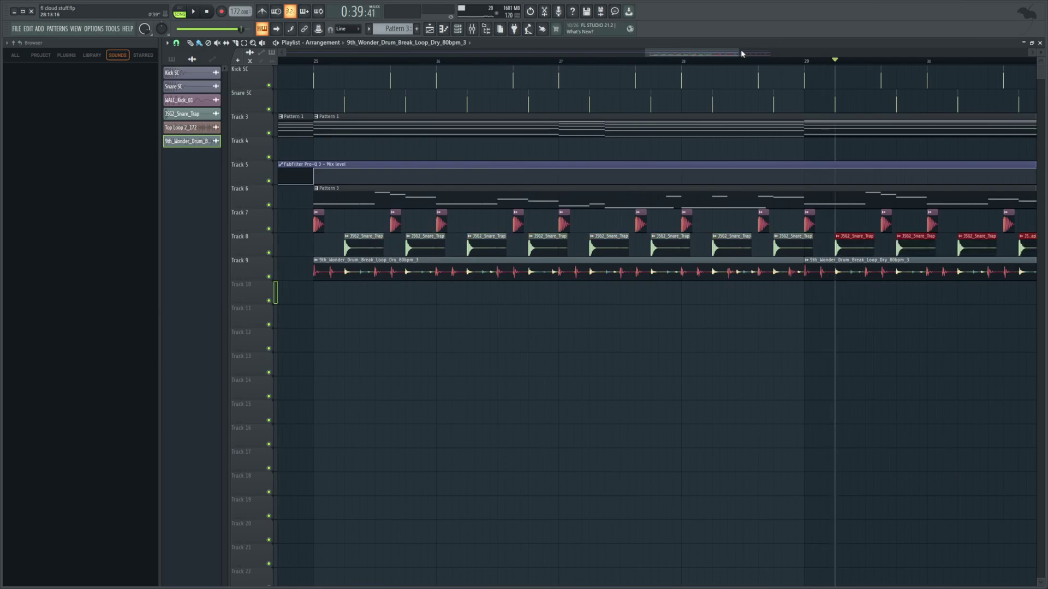
scroll(704, 56, down, 3)
Step: Paint PL_ALIVE_03_On_You_Ride_Sample along Track 10 from bar 25 to bar 33
click(459, 64)
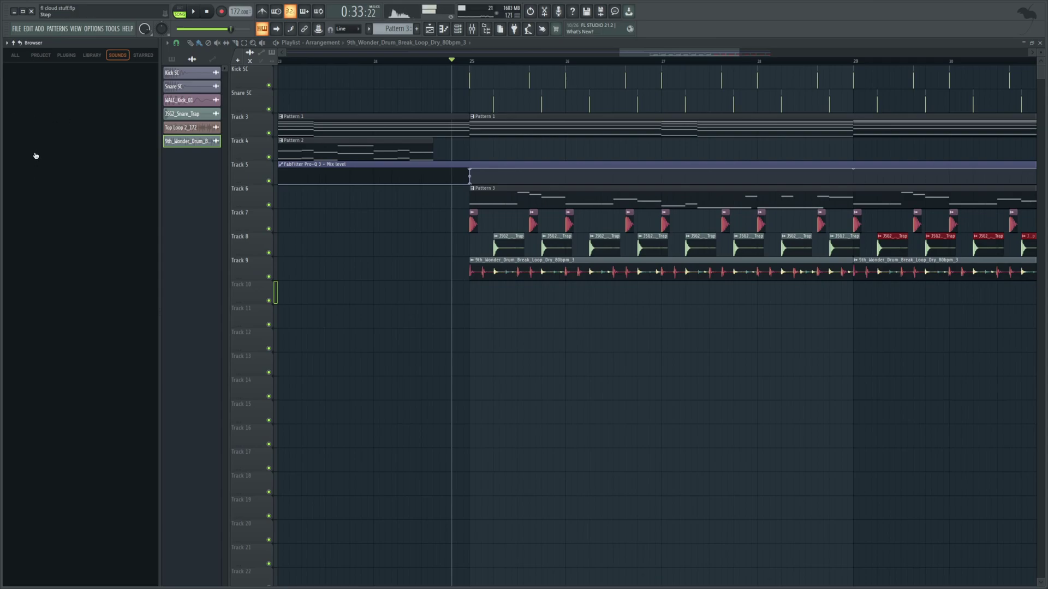
drag(33, 187, 235, 216)
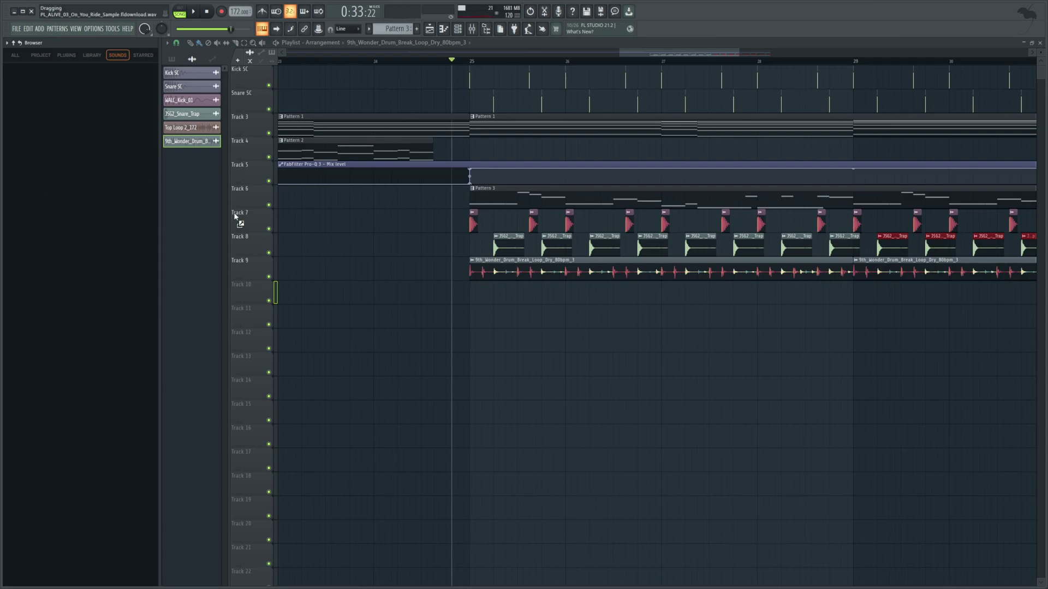
mouse_move(468, 289)
mouse_down()
mouse_move(498, 286)
mouse_move(485, 286)
mouse_move(907, 339)
mouse_up()
key(space)
key(space)
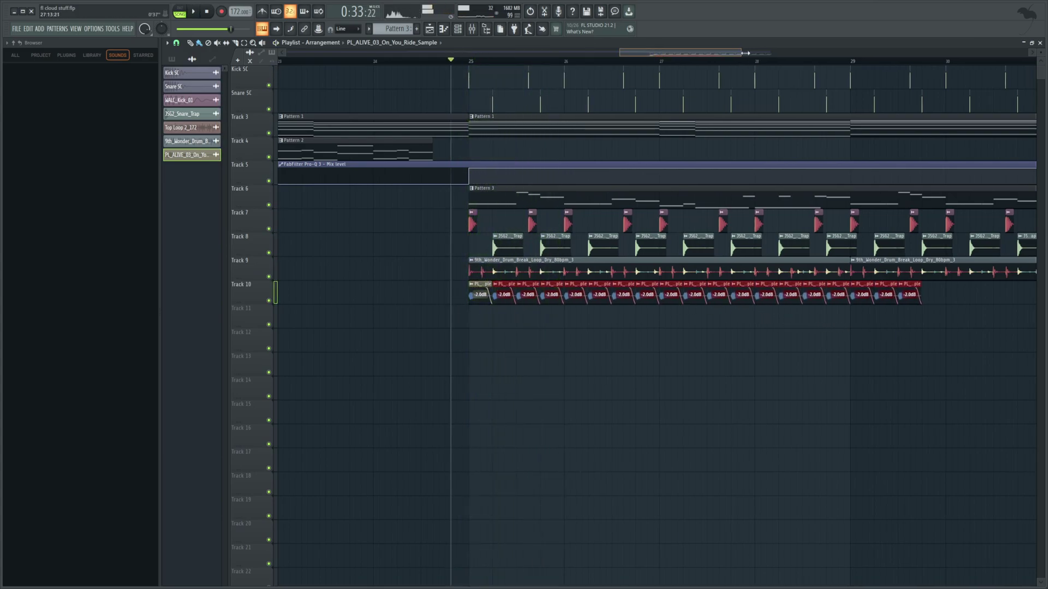
scroll(570, 295, down, 3)
Step: Select all the ride clips and give them a short fade-out
mouse_move(533, 297)
mouse_down()
mouse_move(649, 321)
mouse_move(321, 298)
mouse_up()
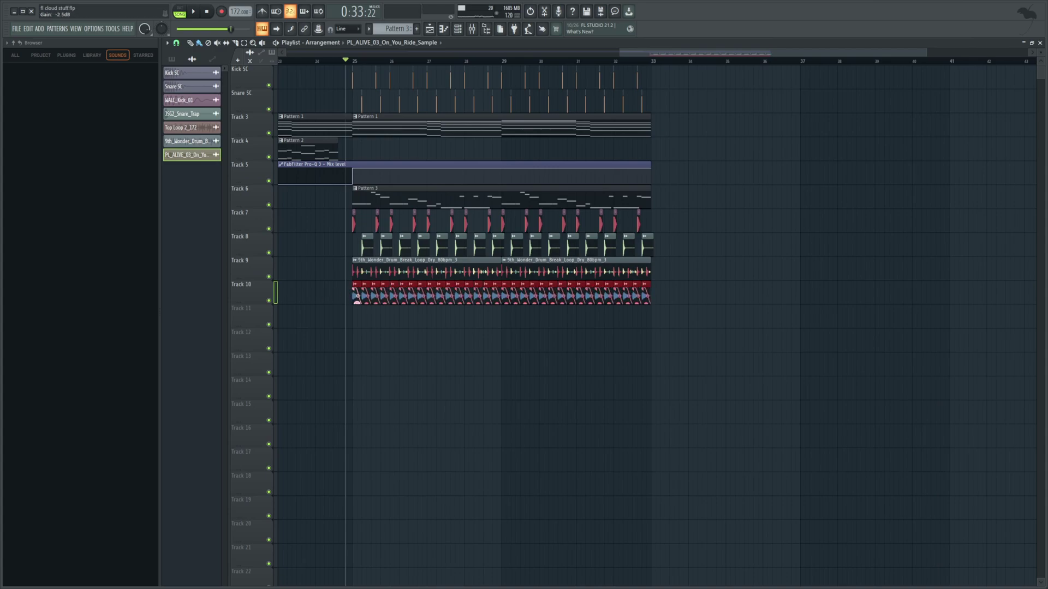
key(space)
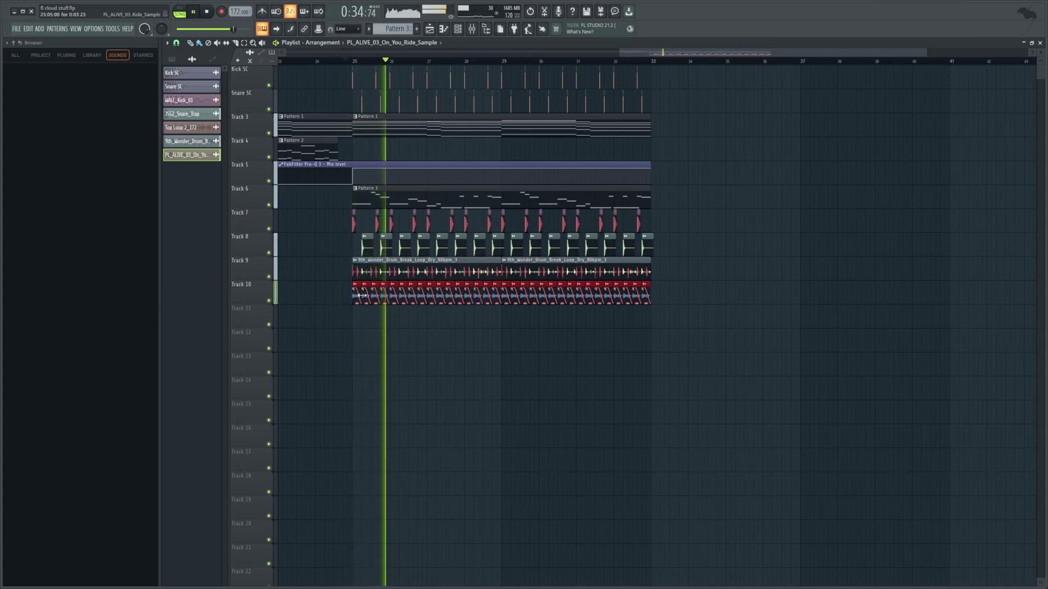
key(space)
drag(657, 292, 649, 293)
key(space)
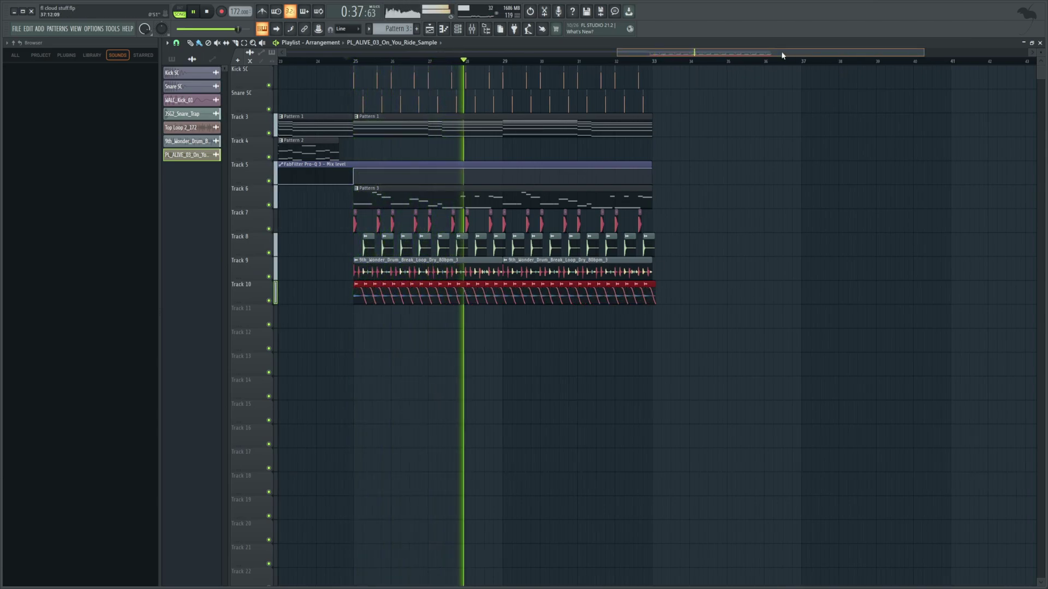
Step: Review the playback, then select the drum clips on Tracks 7–10
drag(861, 53, 807, 55)
drag(873, 53, 985, 53)
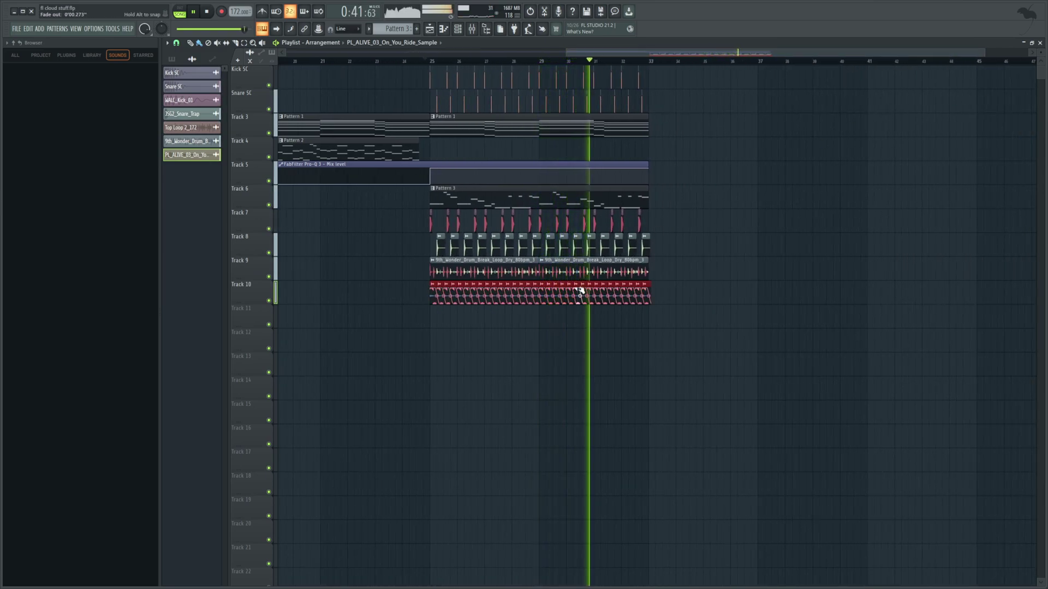
drag(982, 52, 923, 52)
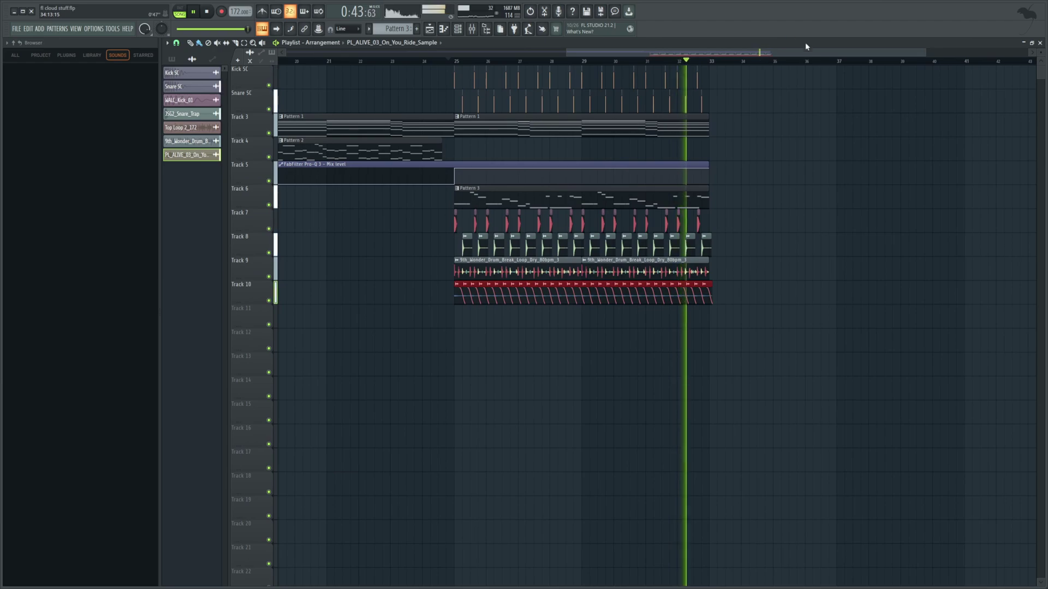
scroll(817, 213, left, 3)
key(space)
drag(855, 375, 543, 213)
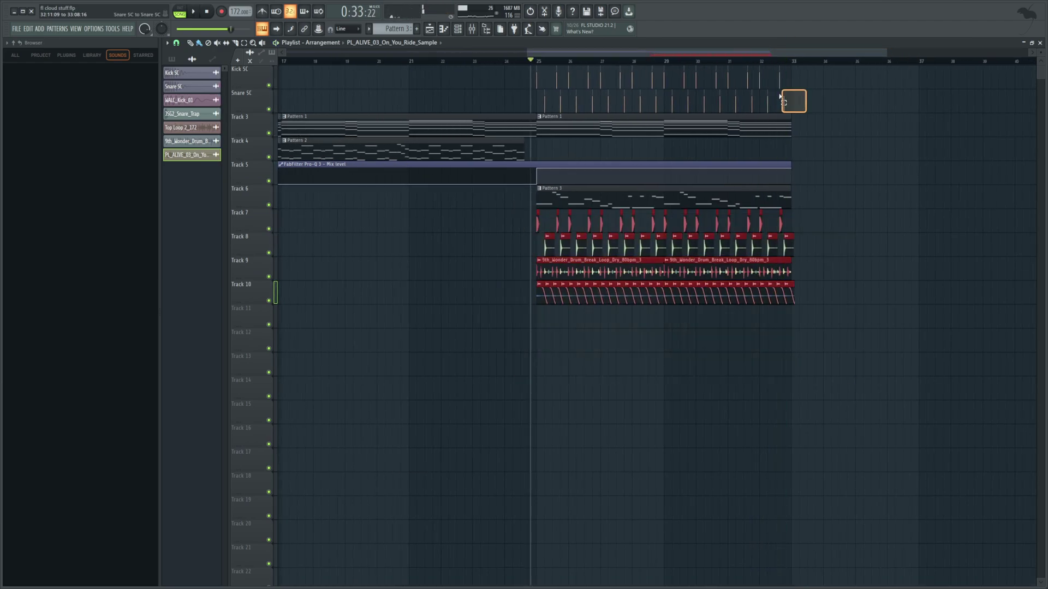
Step: Duplicate the drum clips and place Patterns 2, 1 and 3 at bar 33 on Tracks 4, 3 and 6
key(ctrl+b)
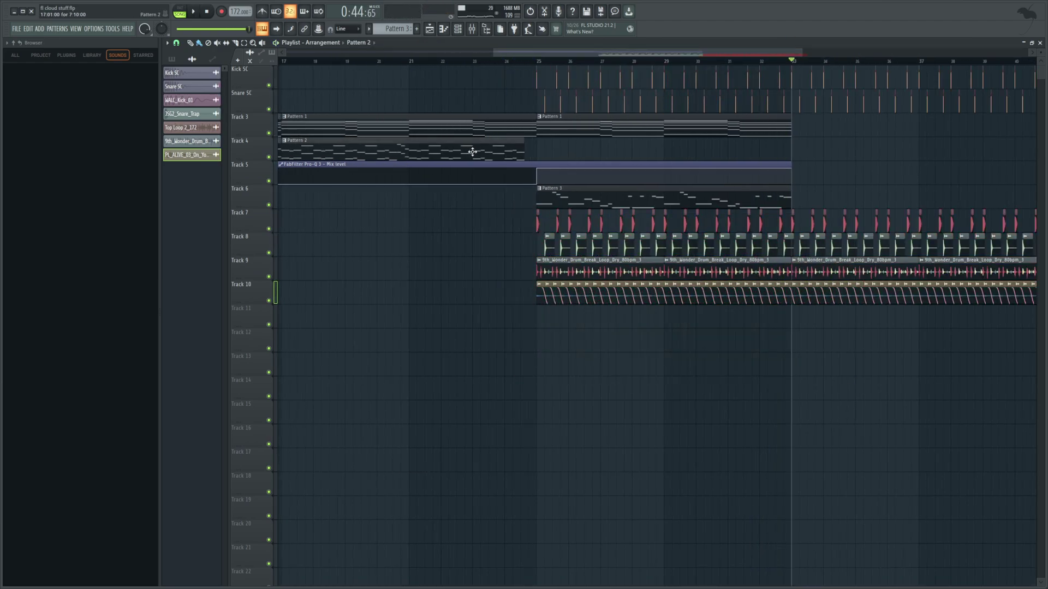
click(468, 152)
click(800, 149)
click(774, 126)
click(797, 125)
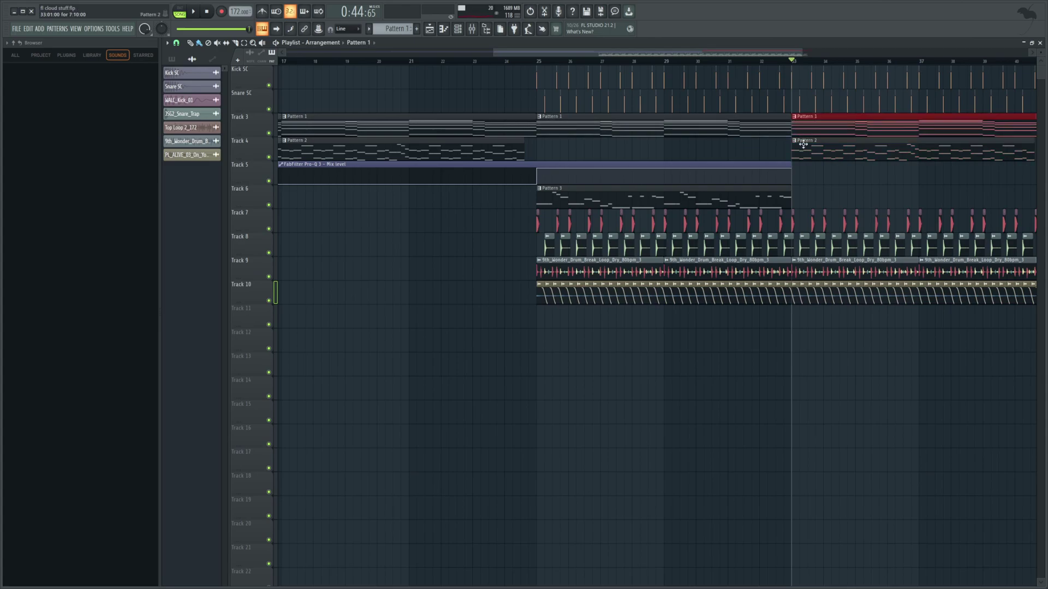
click(791, 196)
click(795, 197)
Step: Play back the extended arrangement while scrolling down the playlist, then stop it
key(space)
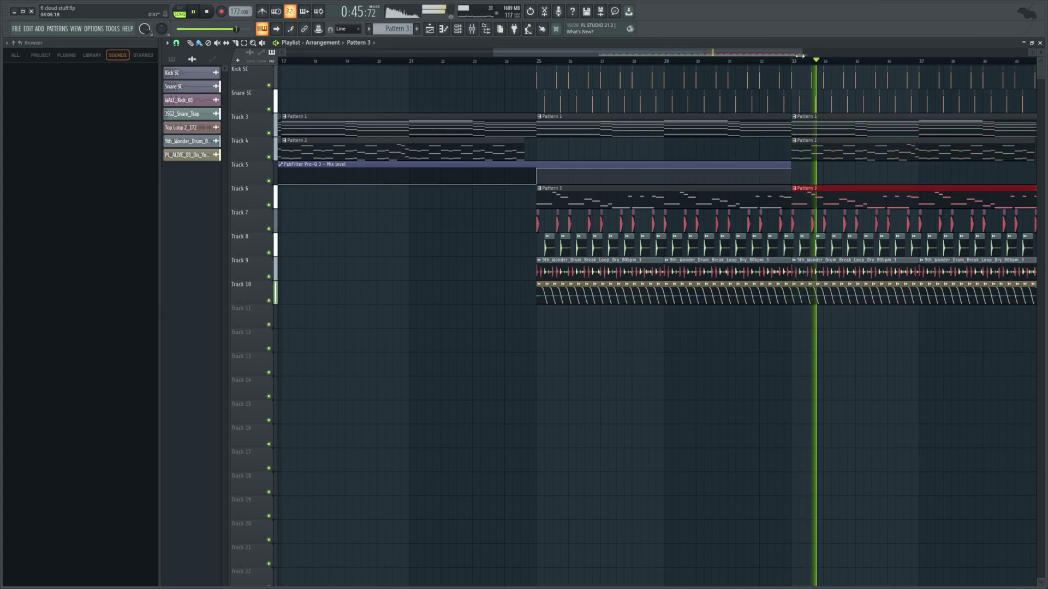
scroll(1021, 89, down, 3)
scroll(1015, 90, down, 1)
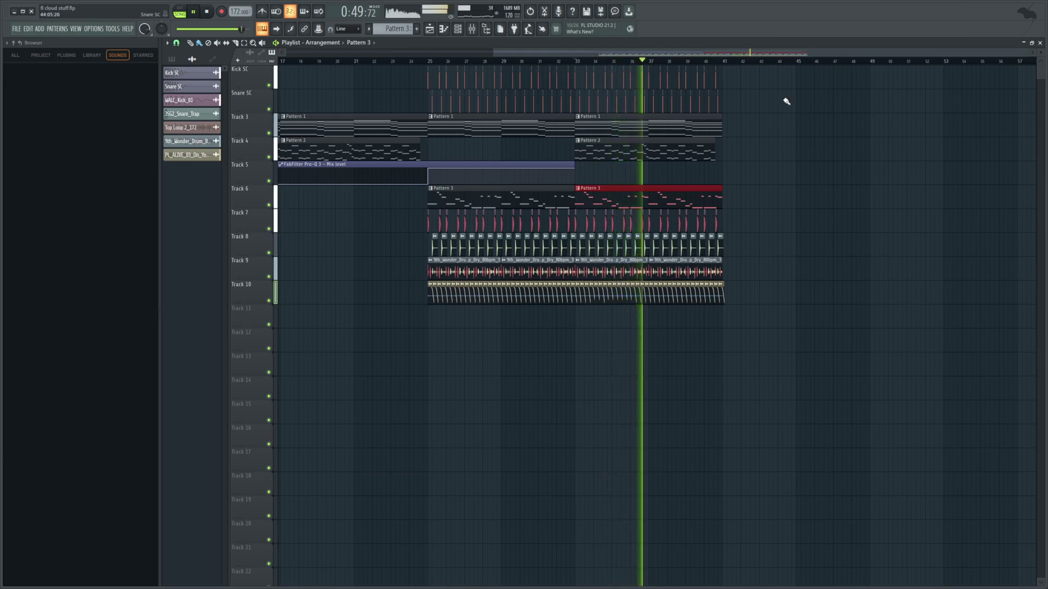
key(space)
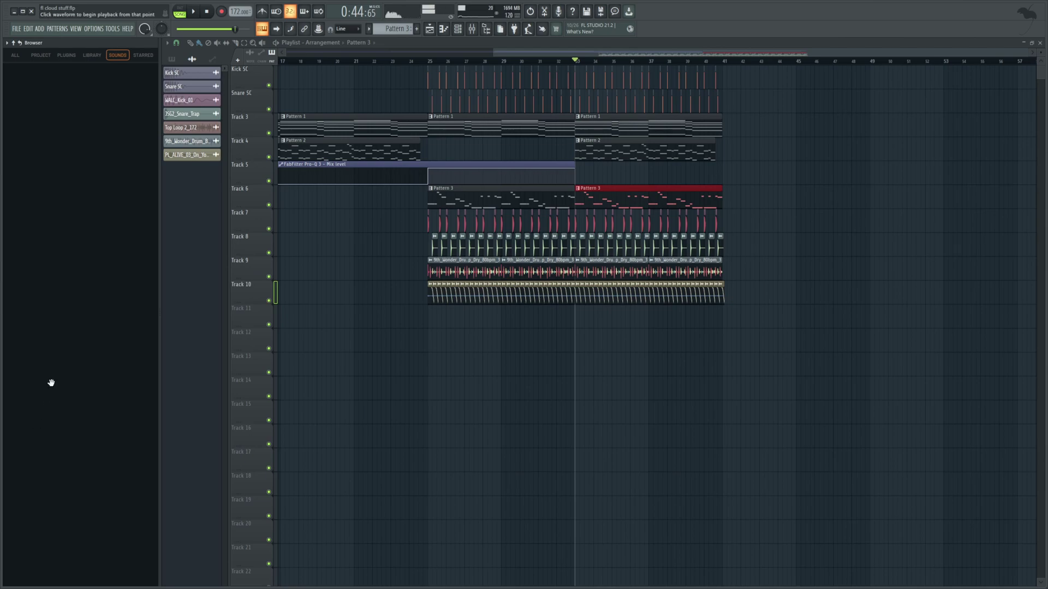
Step: Stop playback with the transport Stop button, returning the song position to the start
click(207, 11)
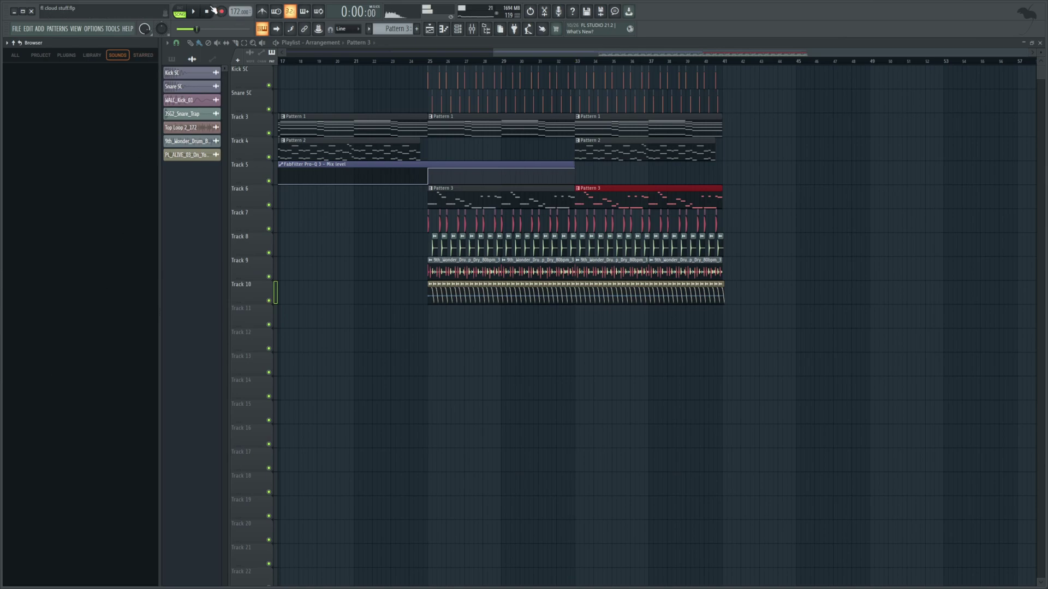